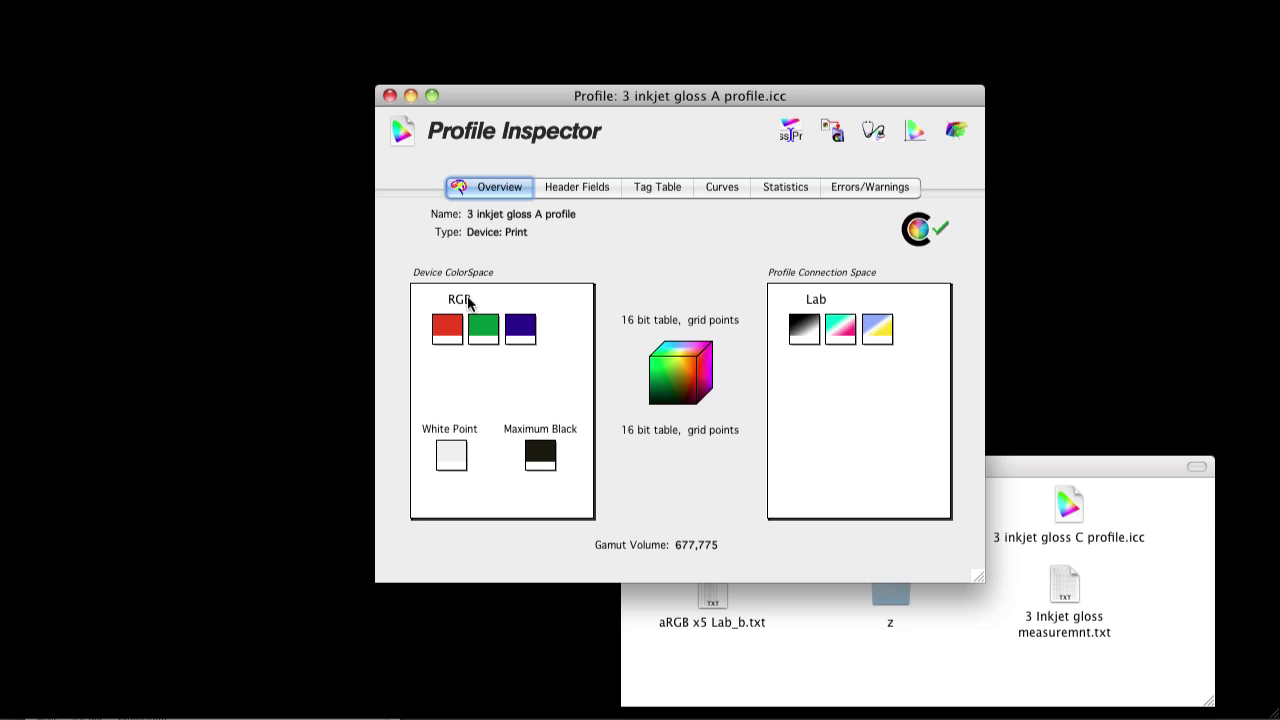
Close the profile inspection of 3 inkjet gloss A profile.icc and open aRGB x5 Lab_b.txt from the Rendered gamut folder
{"action": "left_click", "coordinate": [389, 96]}
{"action": "double_click", "coordinate": [708, 594]}
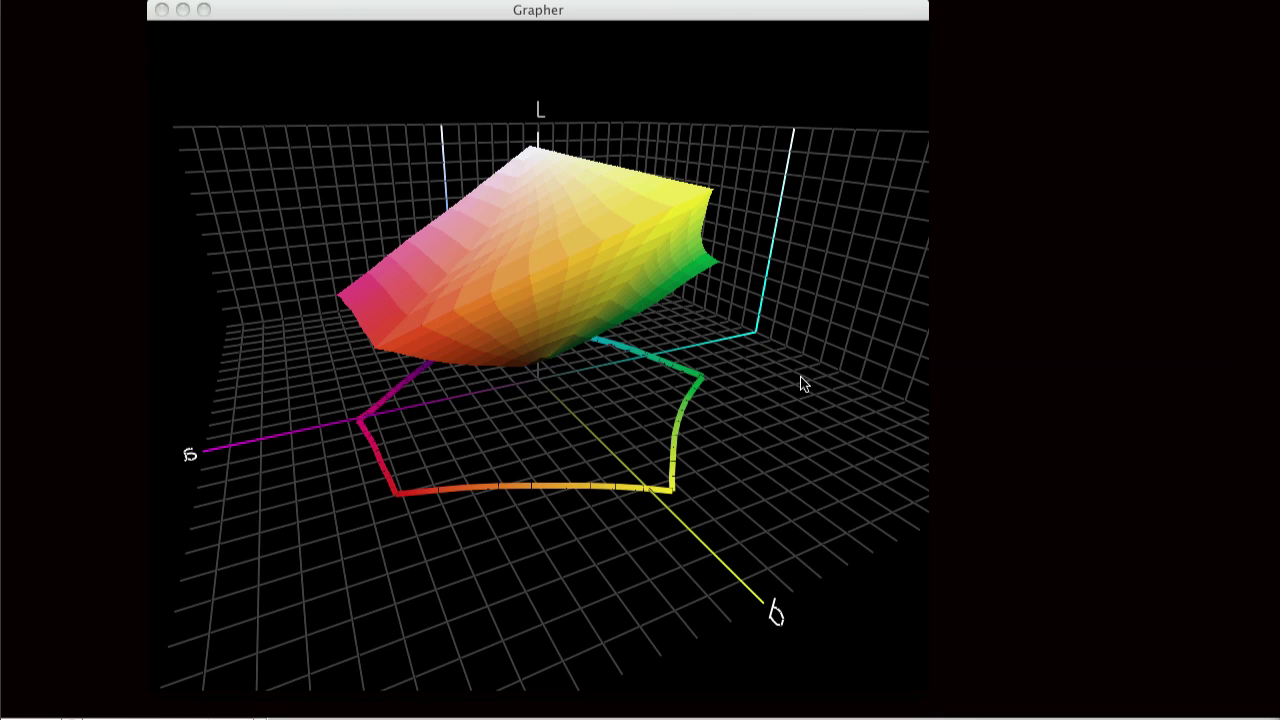
{"action": "left_click", "coordinate": [706, 386]}
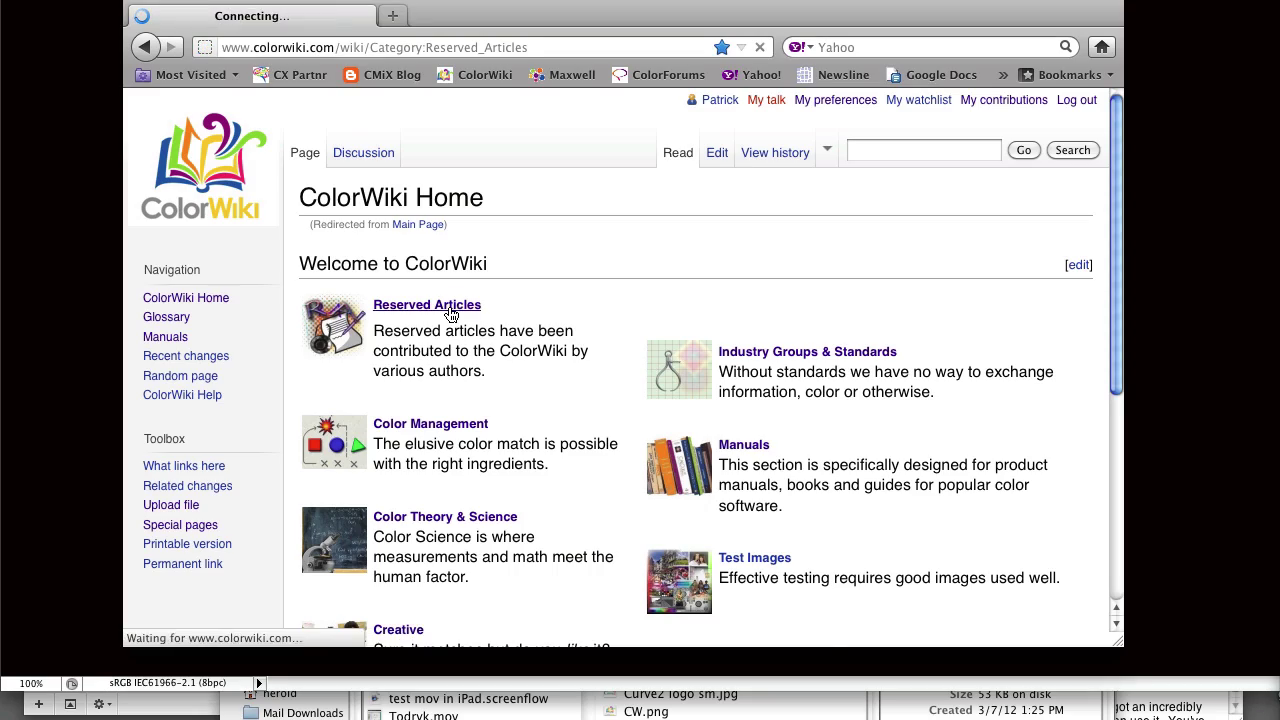
Find the List of Color Management Myths on ColorWiki and open the Myth 26 article on graphing profiles
{"action": "scroll", "coordinate": [520, 352], "scroll_direction": "down", "scroll_amount": 15}
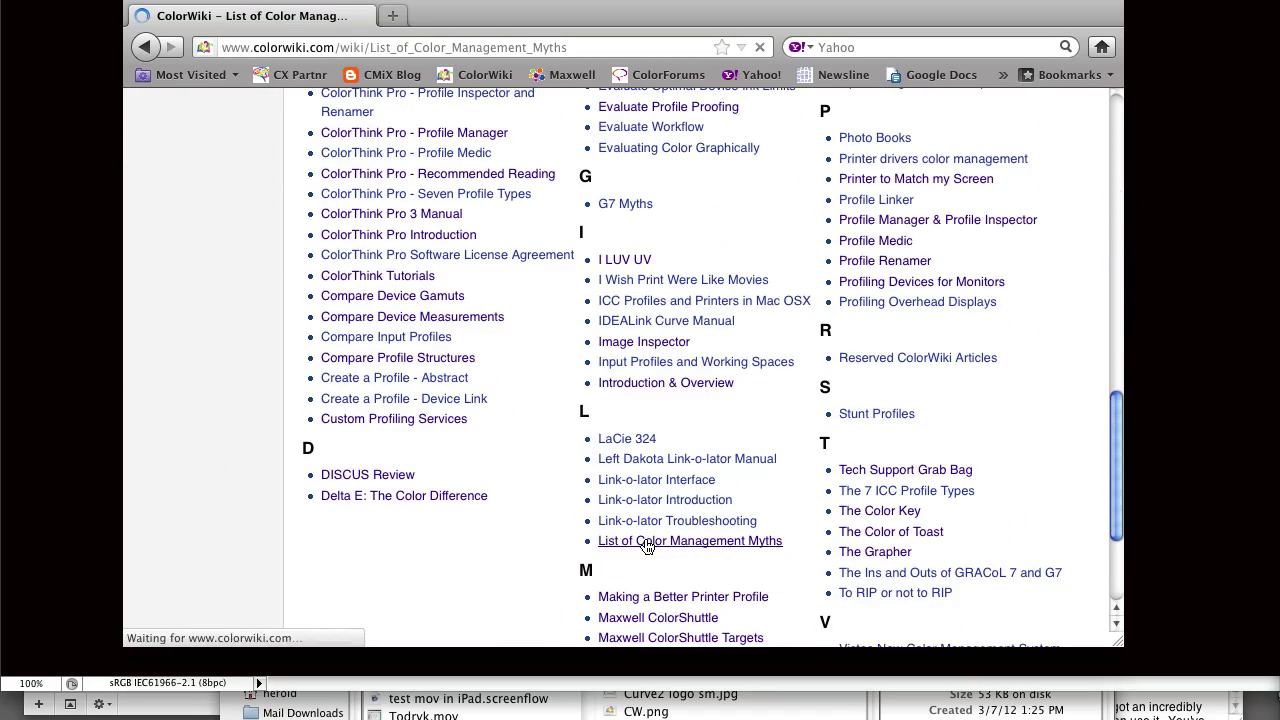
{"action": "scroll", "coordinate": [650, 500], "scroll_direction": "down", "scroll_amount": 6}
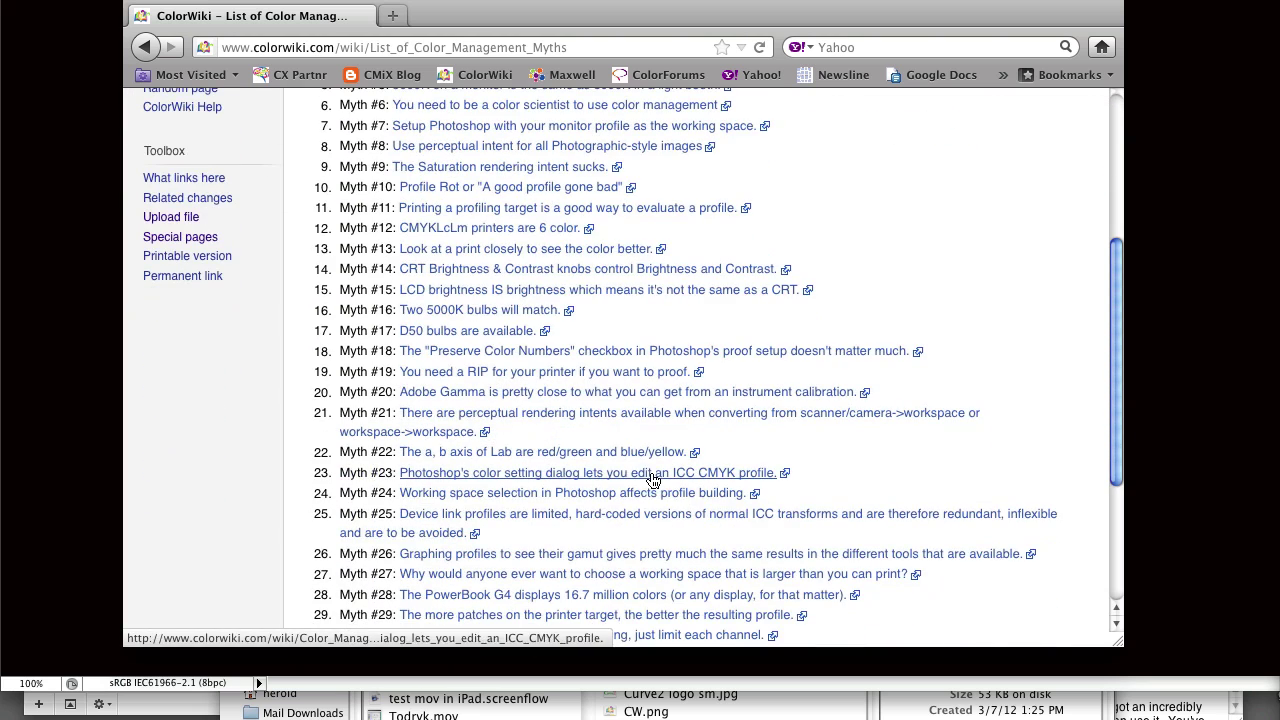
{"action": "left_click", "coordinate": [539, 563]}
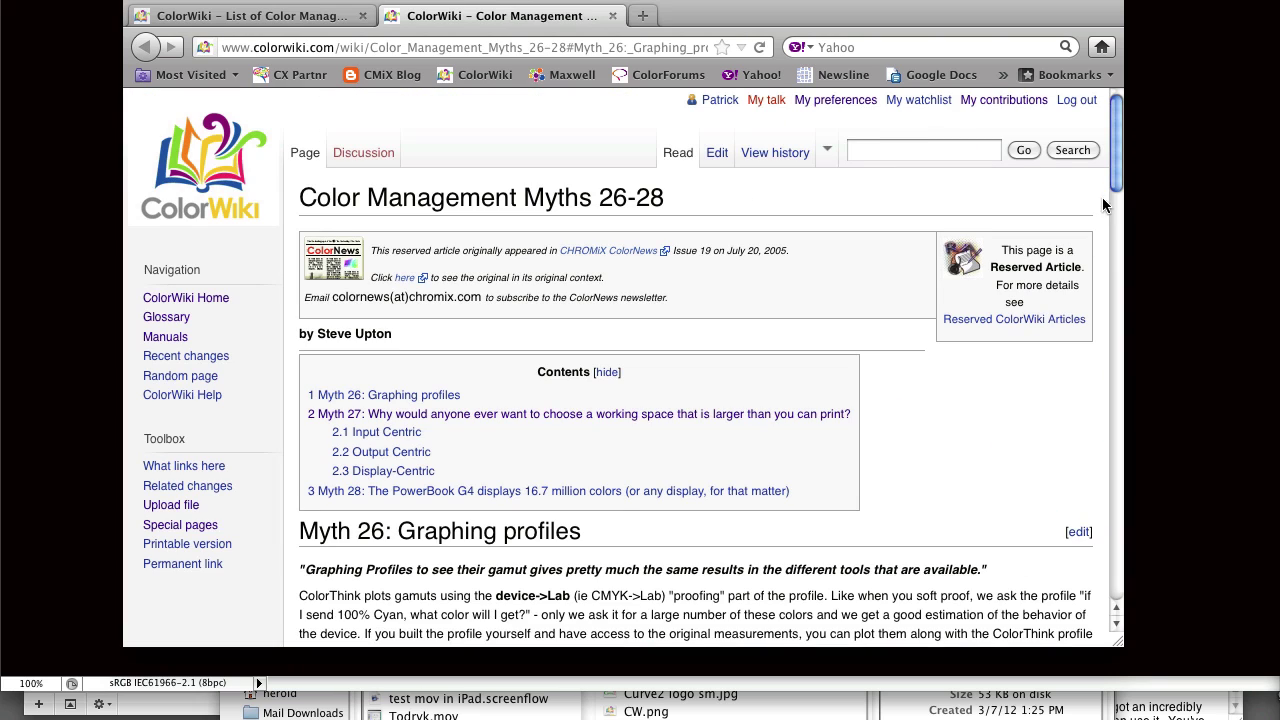
{"action": "left_click_drag", "start_coordinate": [1117, 175], "coordinate": [1146, 272]}
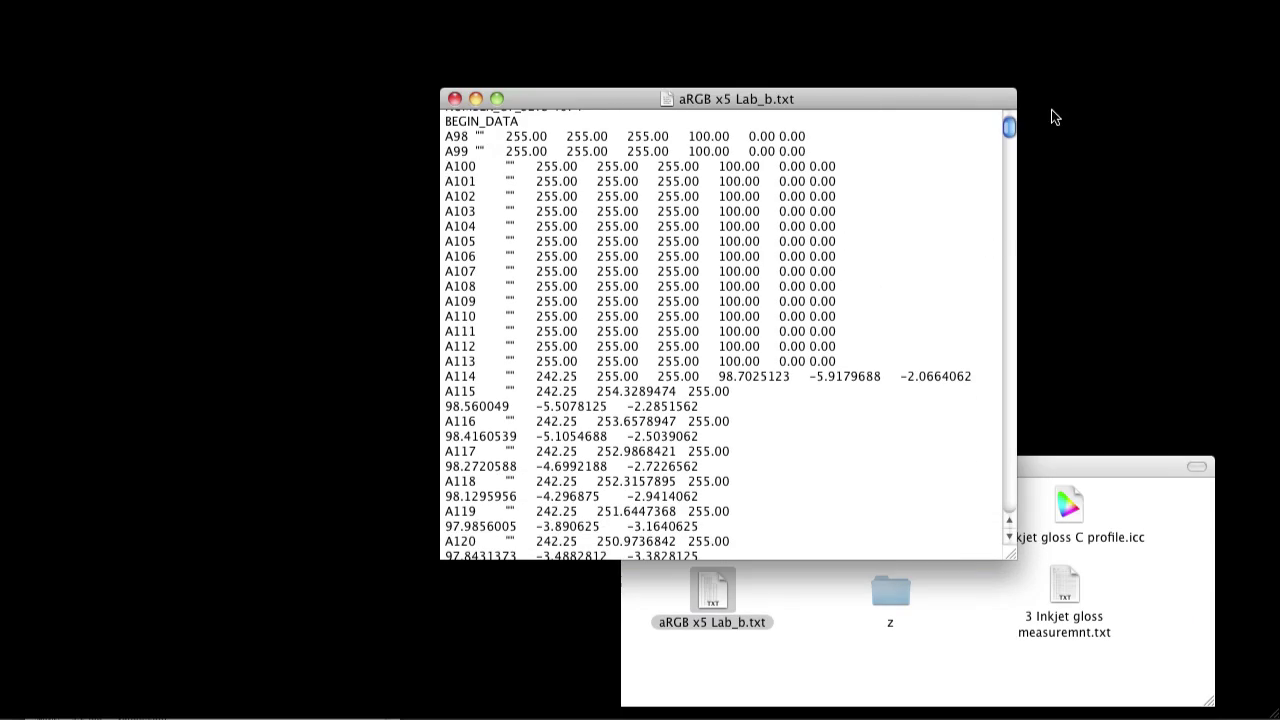
Look through the RGB and Lab values in aRGB x5 Lab_b.txt and close the file
{"action": "left_click_drag", "start_coordinate": [1010, 131], "coordinate": [1012, 153]}
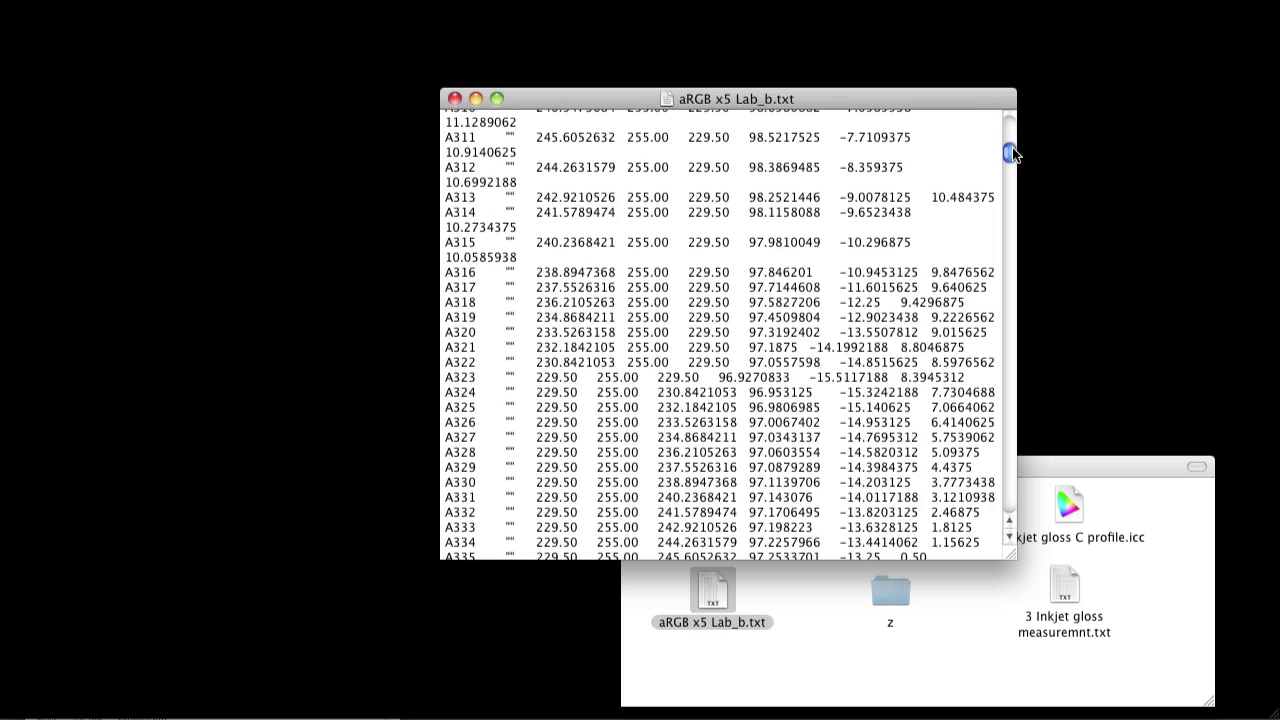
{"action": "left_click", "coordinate": [455, 99]}
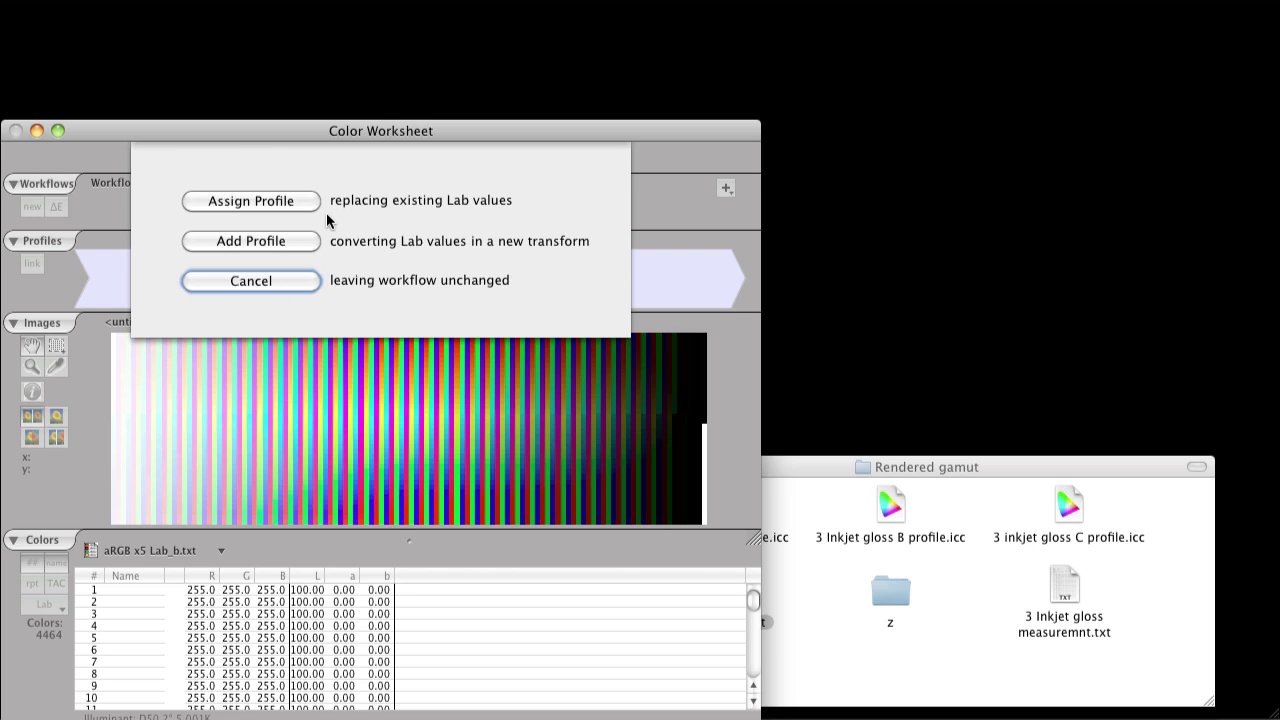
Assign ProPhoto RGB to the worksheet's color list, replacing its Lab values, and examine the aRGB x5 Lab_b.txt list in a 3D Lab graph
{"action": "left_click", "coordinate": [250, 201]}
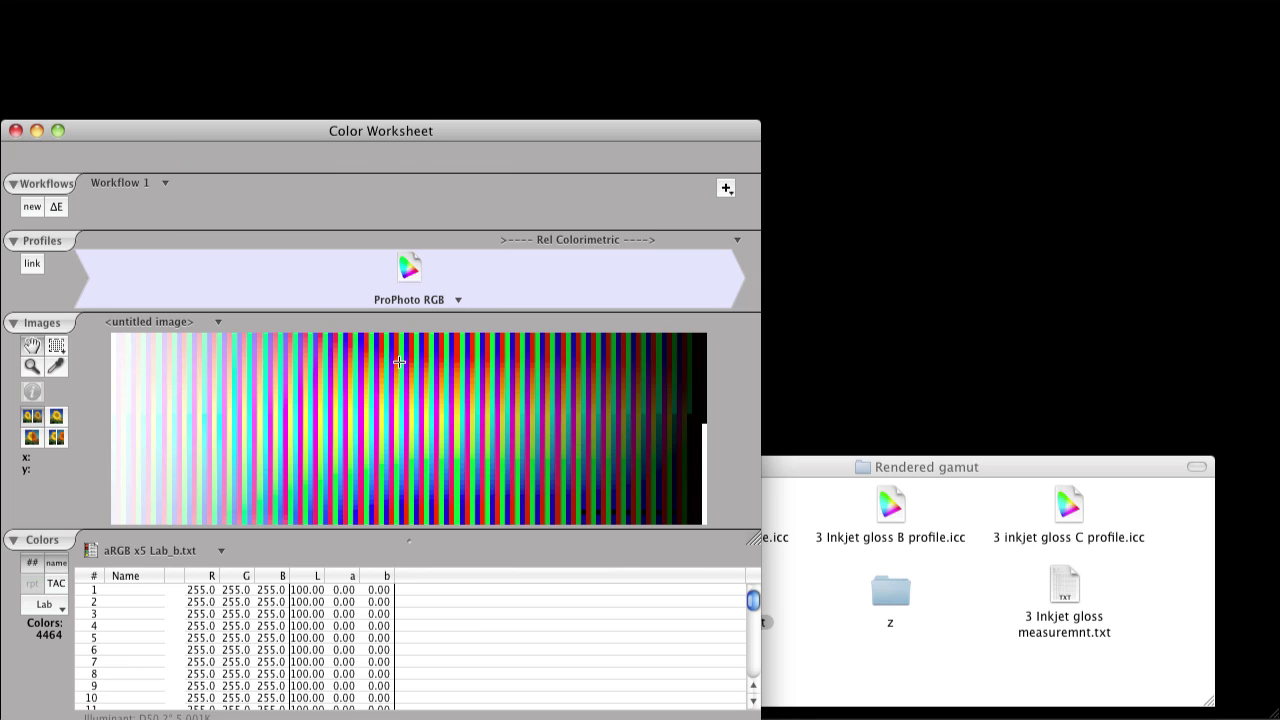
{"action": "left_click", "coordinate": [162, 549]}
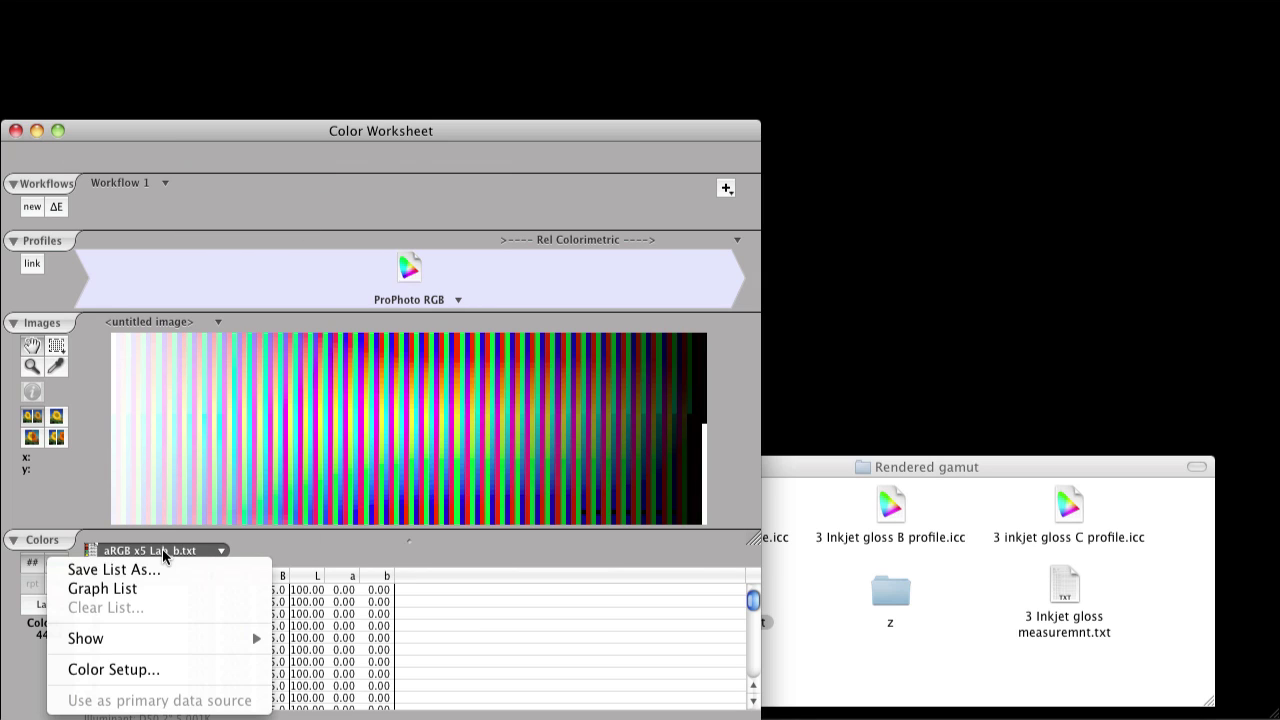
{"action": "left_click", "coordinate": [139, 588]}
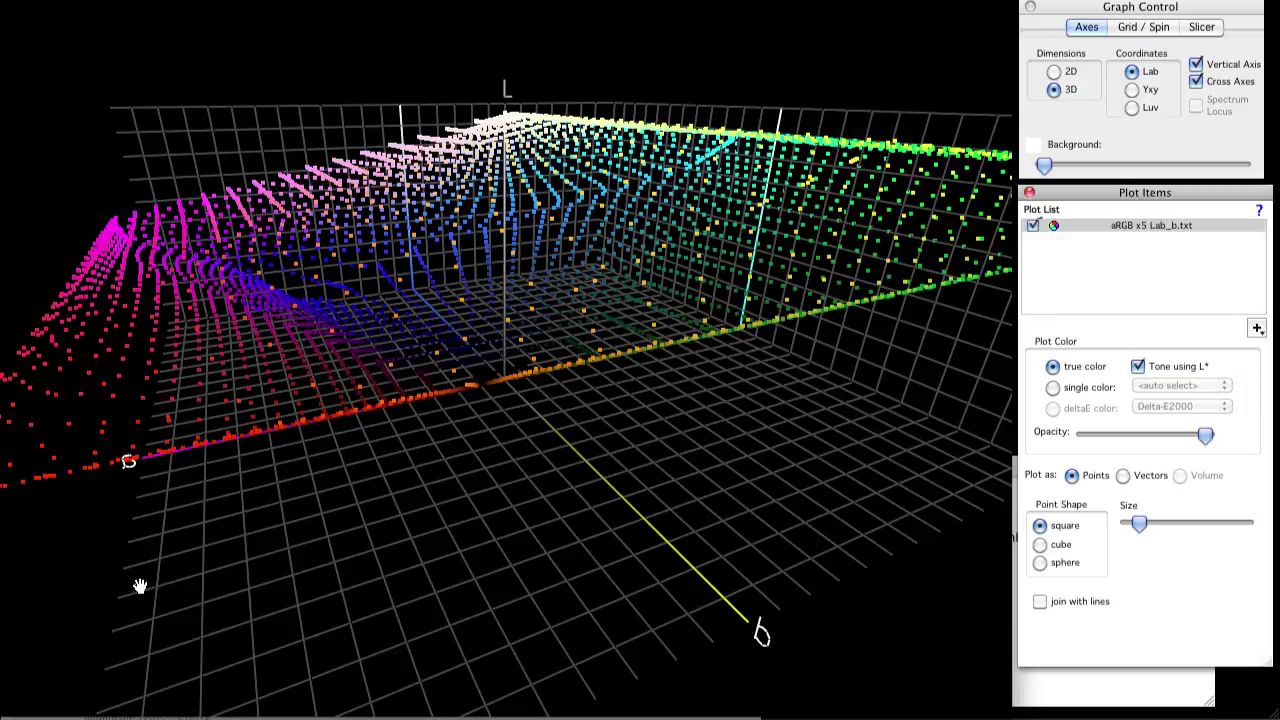
{"action": "left_click_drag", "start_coordinate": [261, 568], "coordinate": [393, 573]}
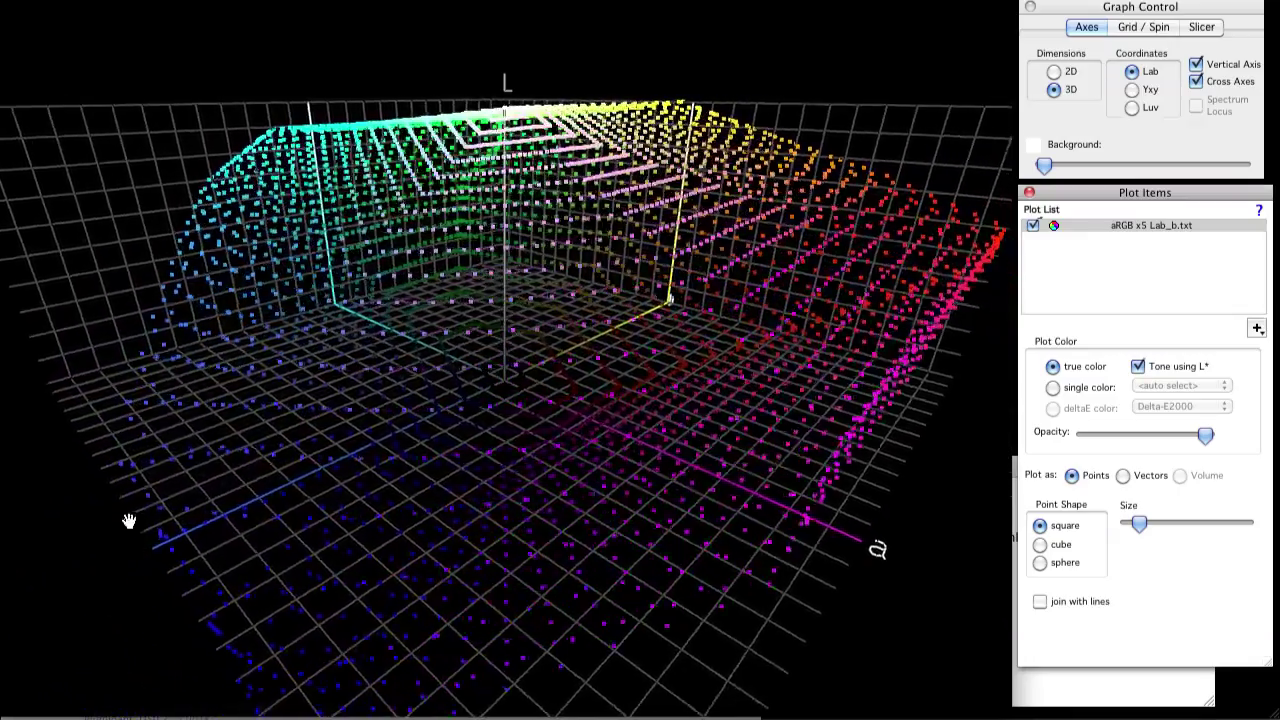
{"action": "key", "text": "super+w"}
Add 3 inkjet gloss A profile to the workflow behind ProPhoto RGB and graph the converted color list as 3D points
{"action": "left_click", "coordinate": [792, 470]}
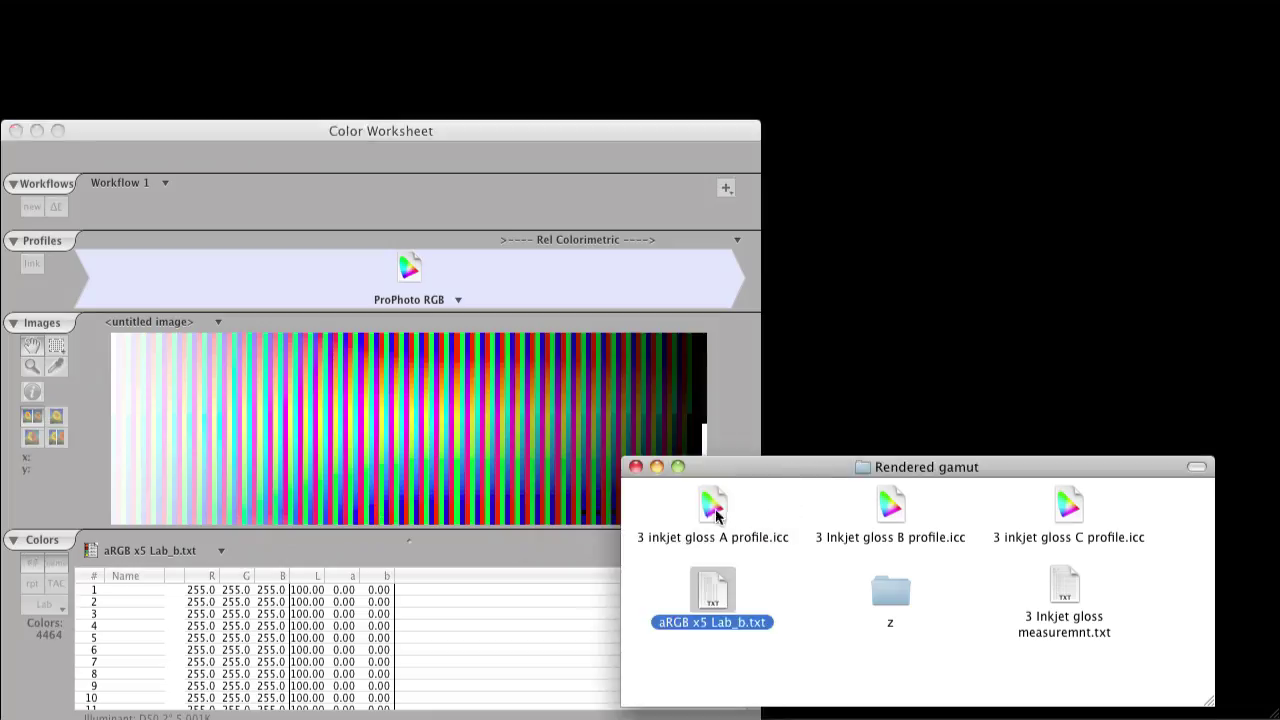
{"action": "left_click_drag", "start_coordinate": [727, 513], "coordinate": [658, 418]}
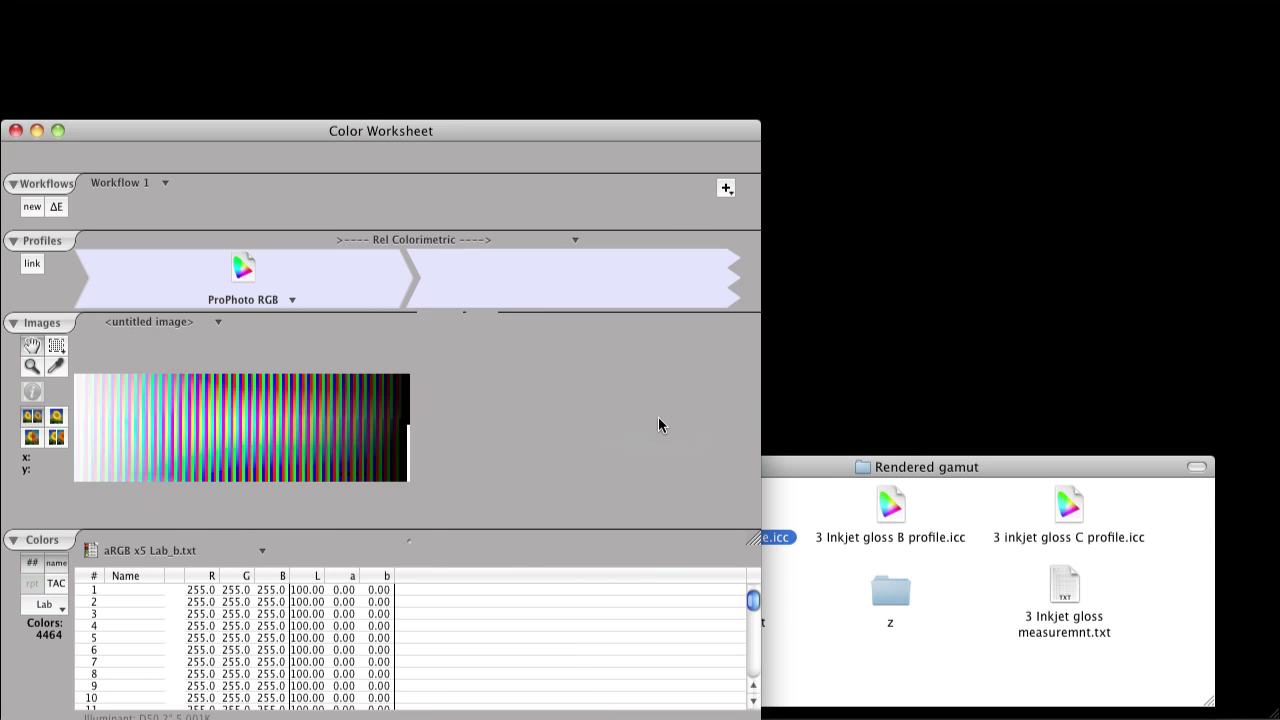
{"action": "left_click", "coordinate": [493, 552]}
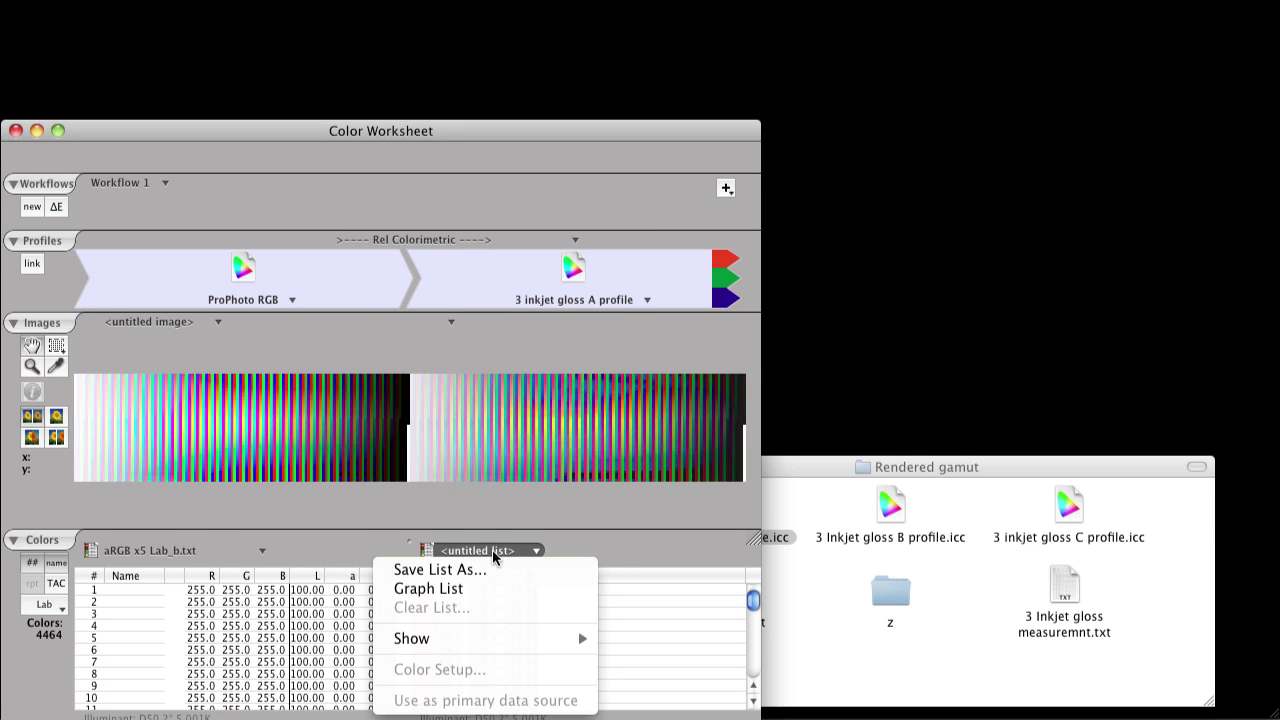
{"action": "left_click", "coordinate": [454, 591]}
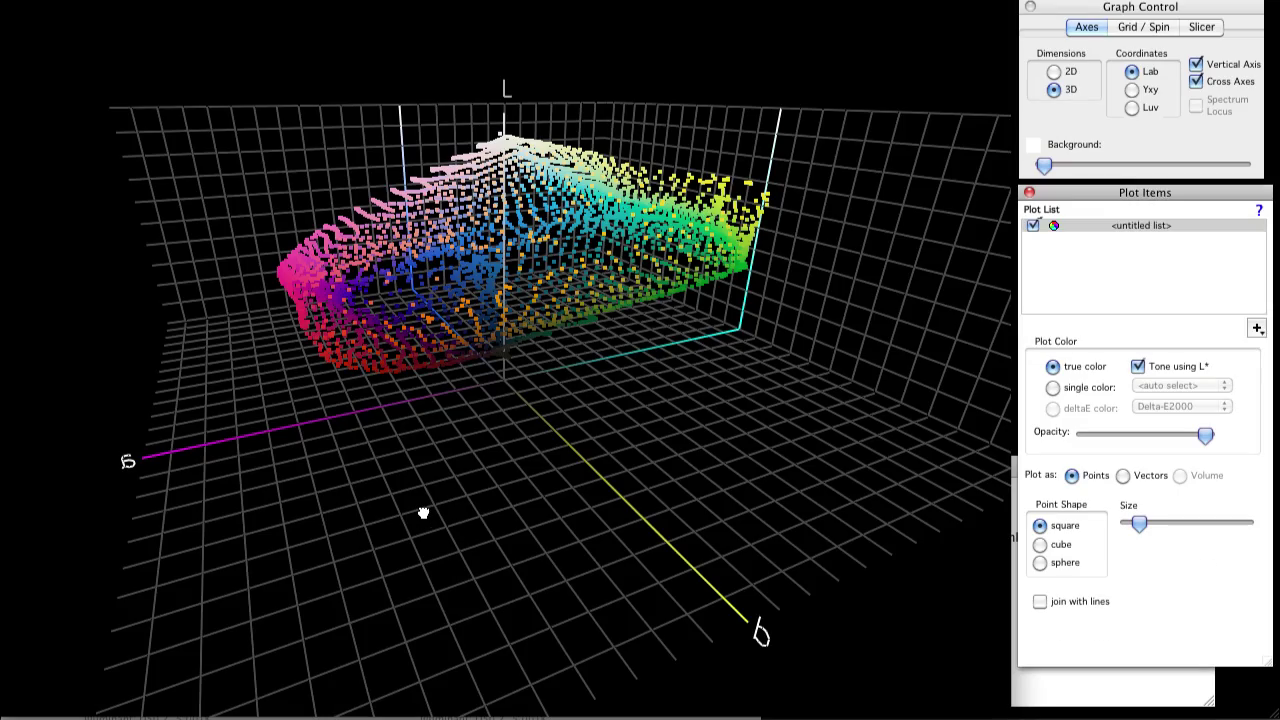
{"action": "left_click_drag", "start_coordinate": [423, 513], "coordinate": [508, 519]}
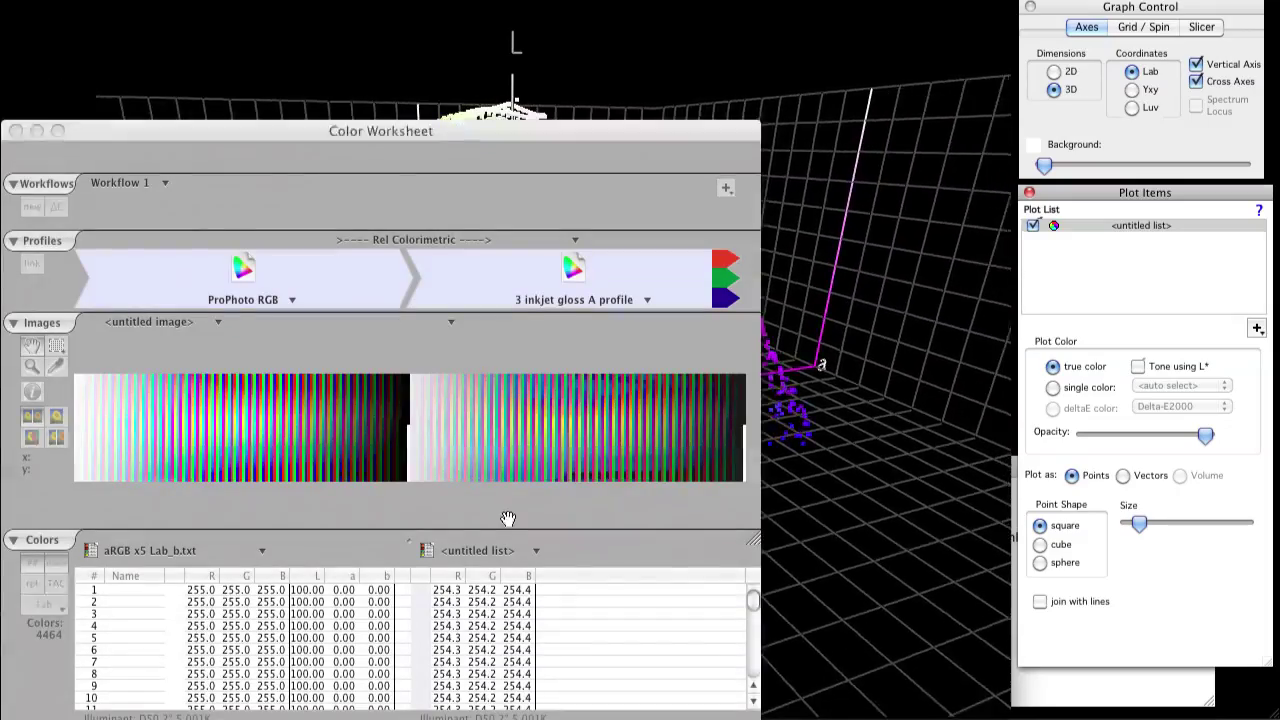
Add 3 inkjet gloss A profile to the graph as a volume and lower its opacity to compare it with the points
{"action": "left_click", "coordinate": [1129, 462]}
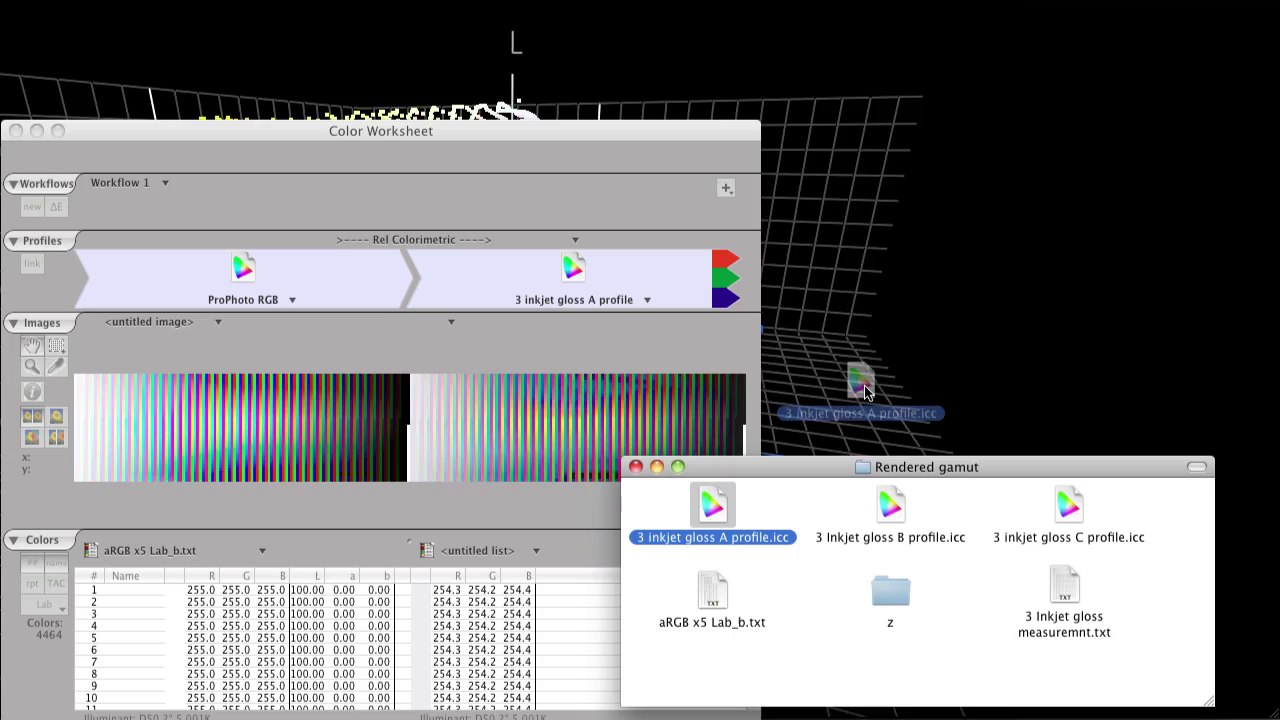
{"action": "left_click_drag", "start_coordinate": [866, 392], "coordinate": [864, 390]}
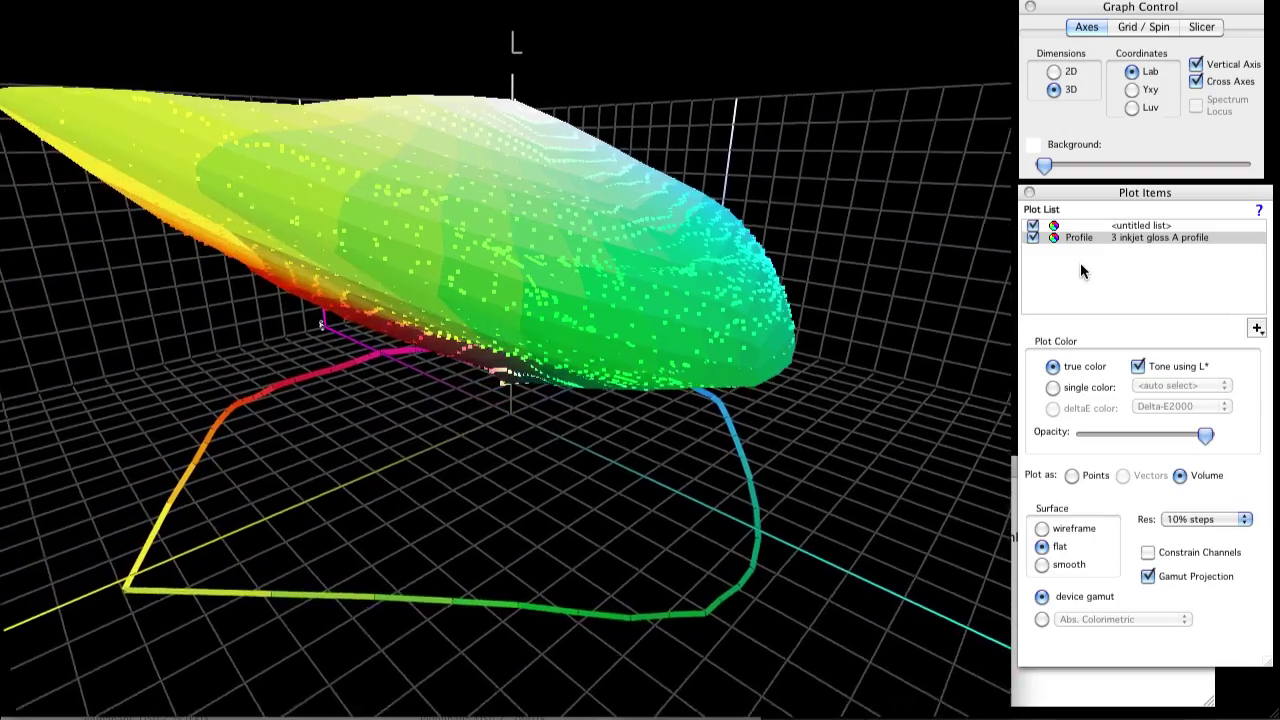
{"action": "left_click_drag", "start_coordinate": [1205, 434], "coordinate": [1140, 438]}
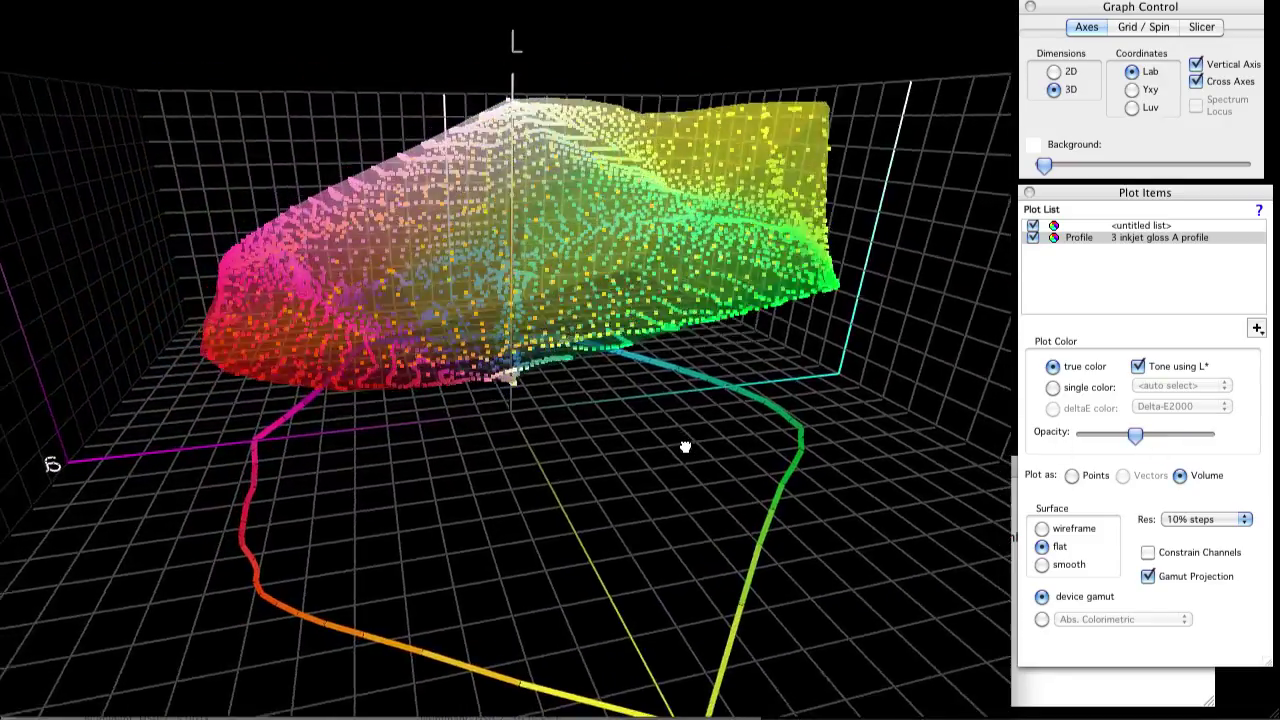
{"action": "left_click_drag", "start_coordinate": [685, 447], "coordinate": [688, 523]}
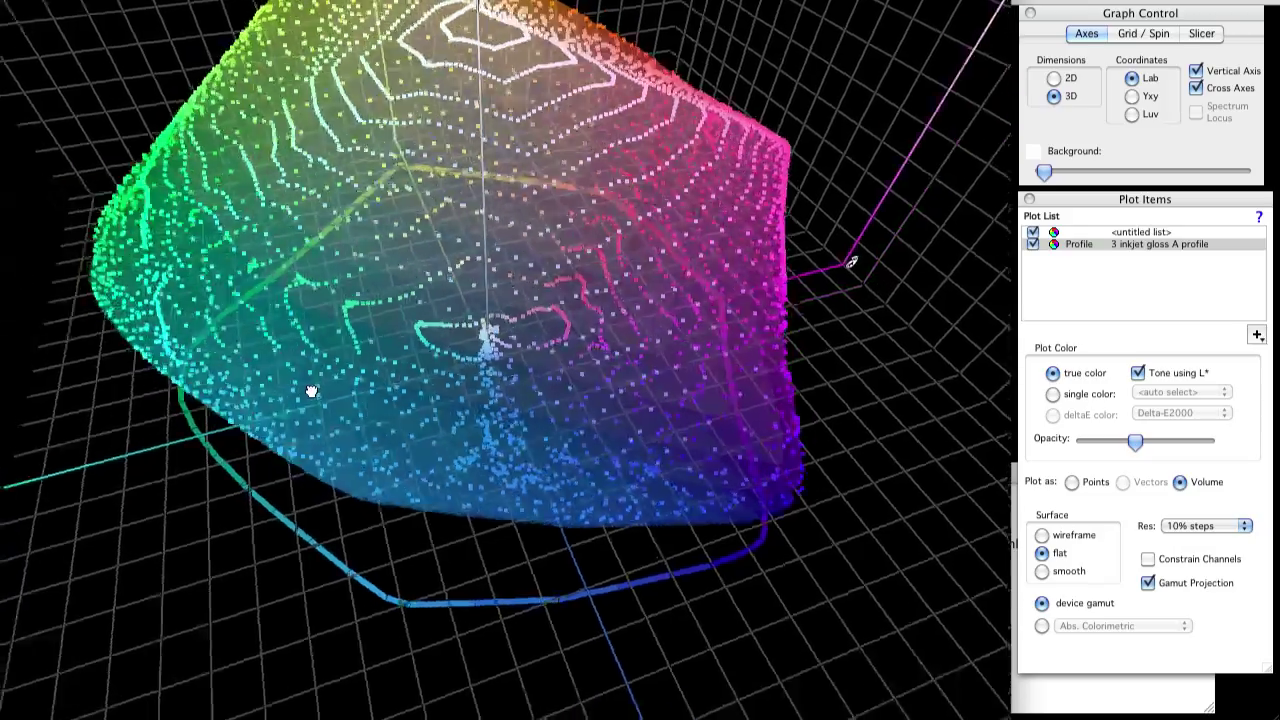
{"action": "left_click_drag", "start_coordinate": [312, 391], "coordinate": [134, 243]}
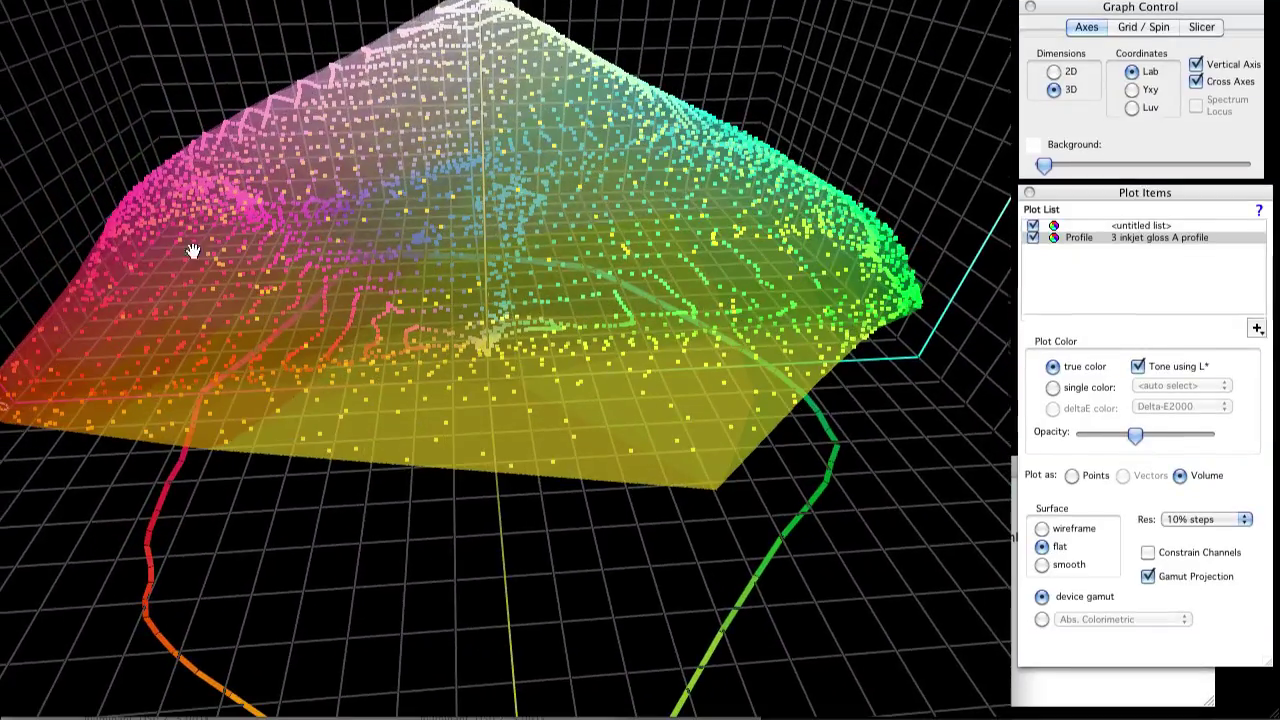
Replace the gloss A profile in the workflow with 3 Inkjet gloss B profile and show its points together with the gloss A gamut volume
{"action": "left_click", "coordinate": [1033, 237]}
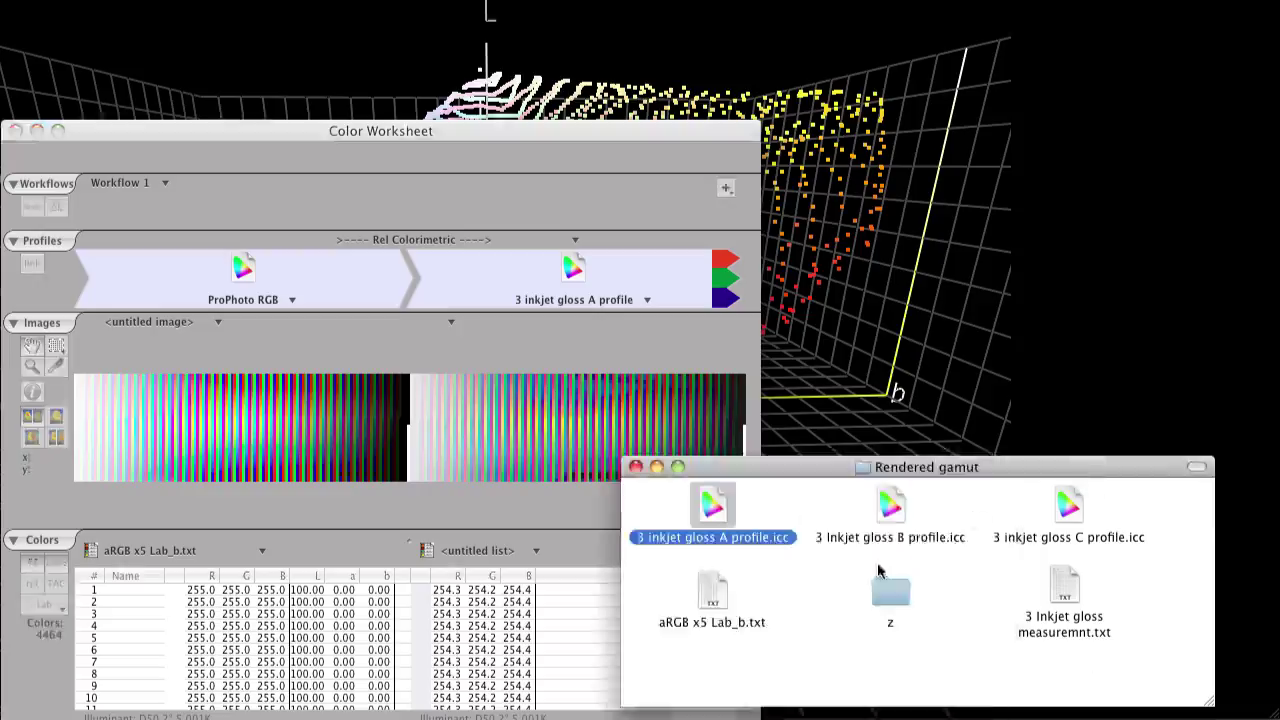
{"action": "left_click_drag", "start_coordinate": [893, 524], "coordinate": [575, 290]}
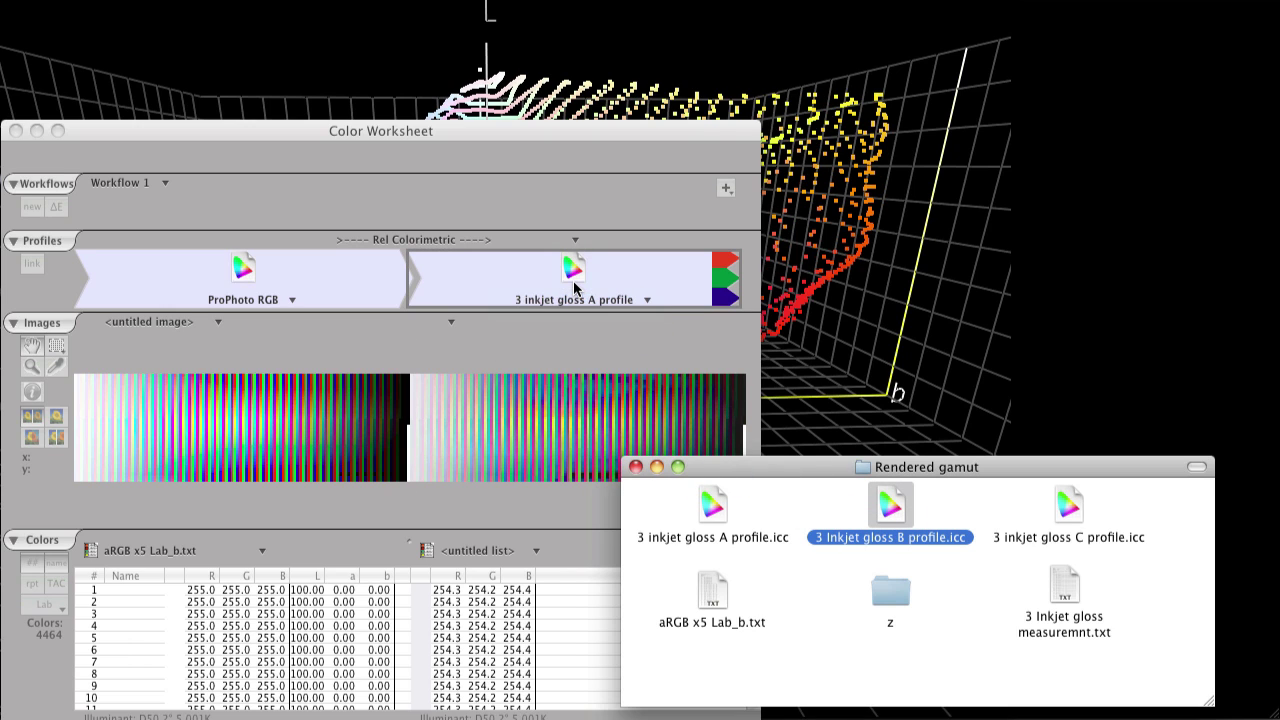
{"action": "left_click", "coordinate": [866, 278]}
{"action": "left_click_drag", "start_coordinate": [671, 380], "coordinate": [403, 453]}
{"action": "left_click", "coordinate": [1033, 237]}
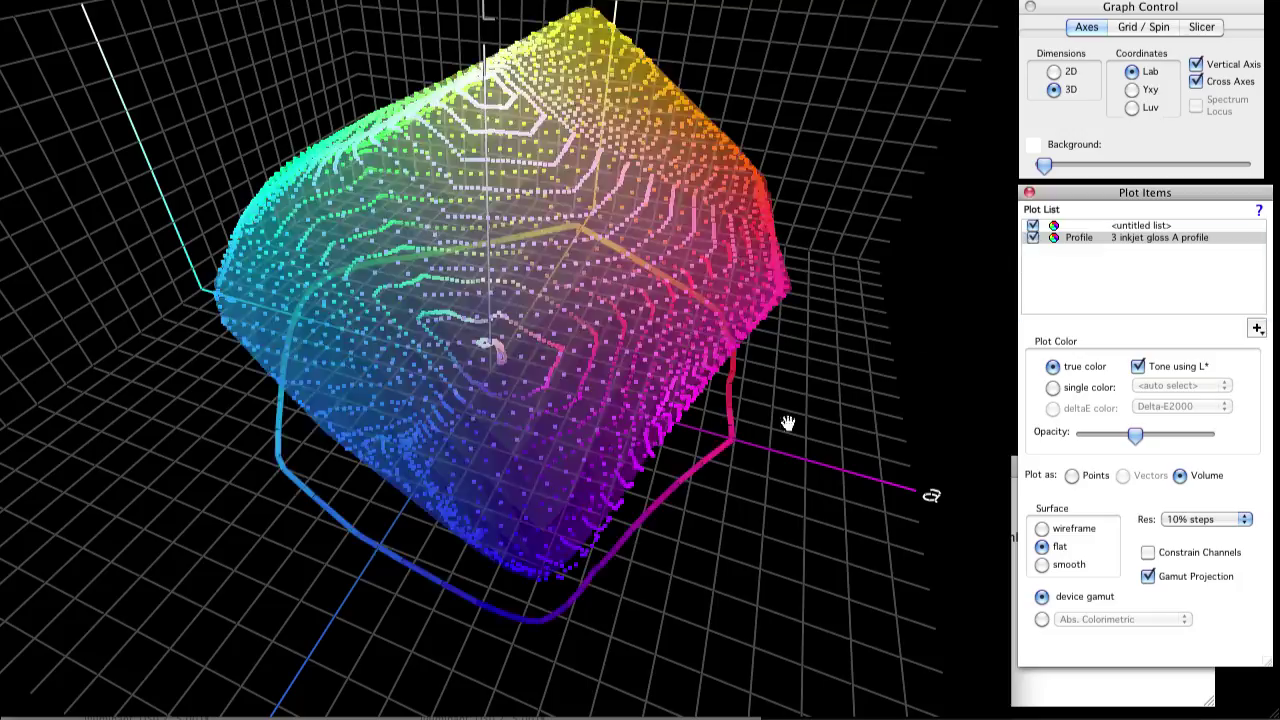
Compare the blue region's points with the gamut volume and set the volume's resolution to 5% steps
{"action": "mouse_move", "coordinate": [703, 441]}
{"action": "left_mouse_down"}
{"action": "mouse_move", "coordinate": [663, 417]}
{"action": "mouse_move", "coordinate": [654, 560]}
{"action": "mouse_move", "coordinate": [686, 430]}
{"action": "left_mouse_up"}
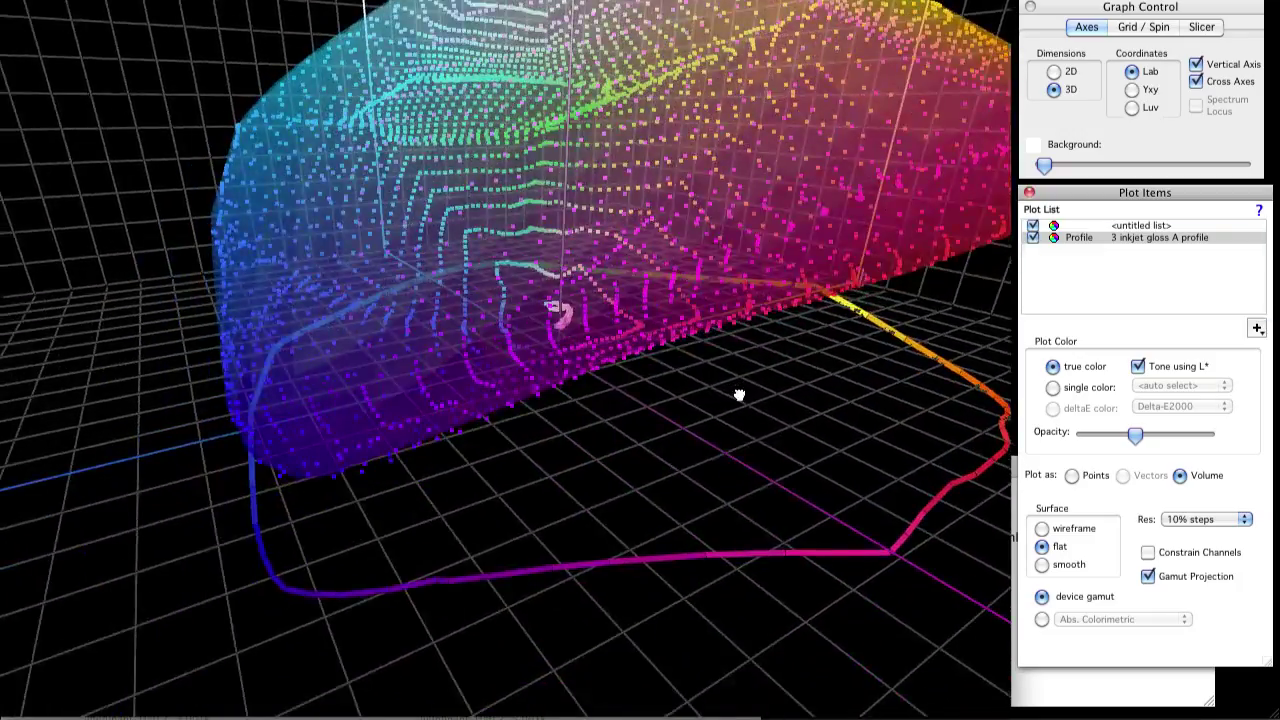
{"action": "left_click_drag", "start_coordinate": [739, 395], "coordinate": [443, 434]}
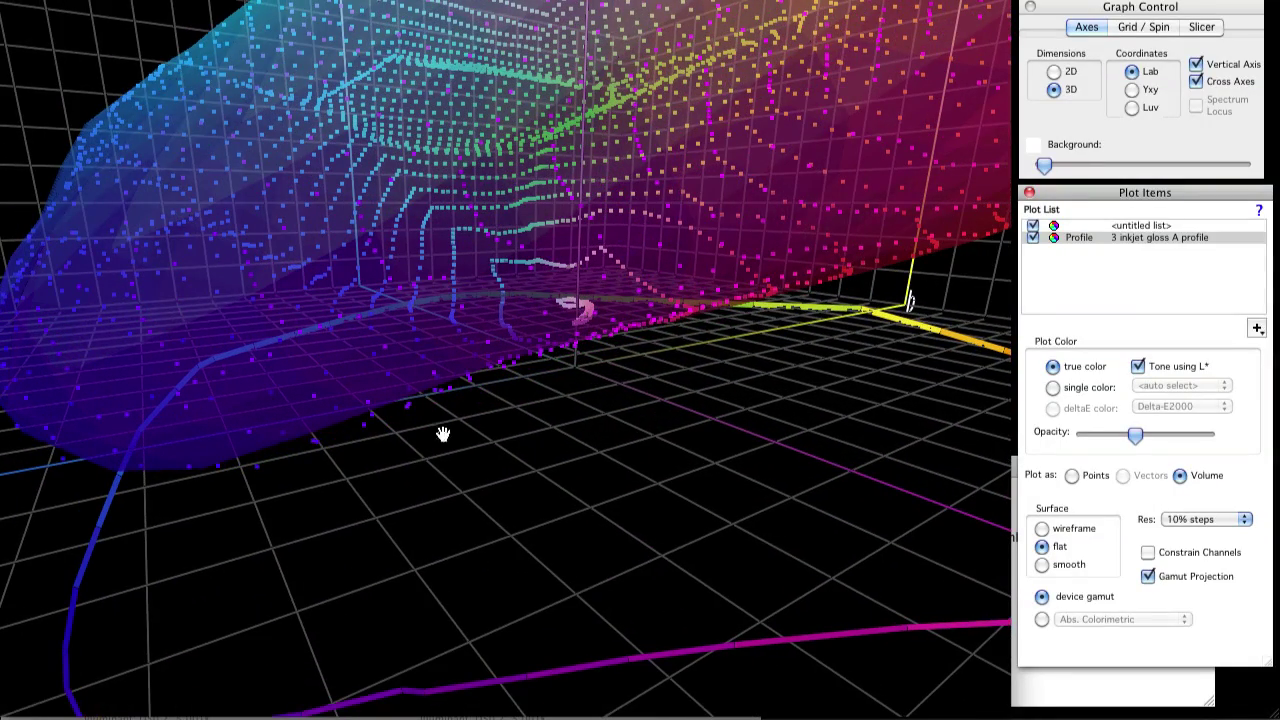
{"action": "left_click", "coordinate": [1210, 519]}
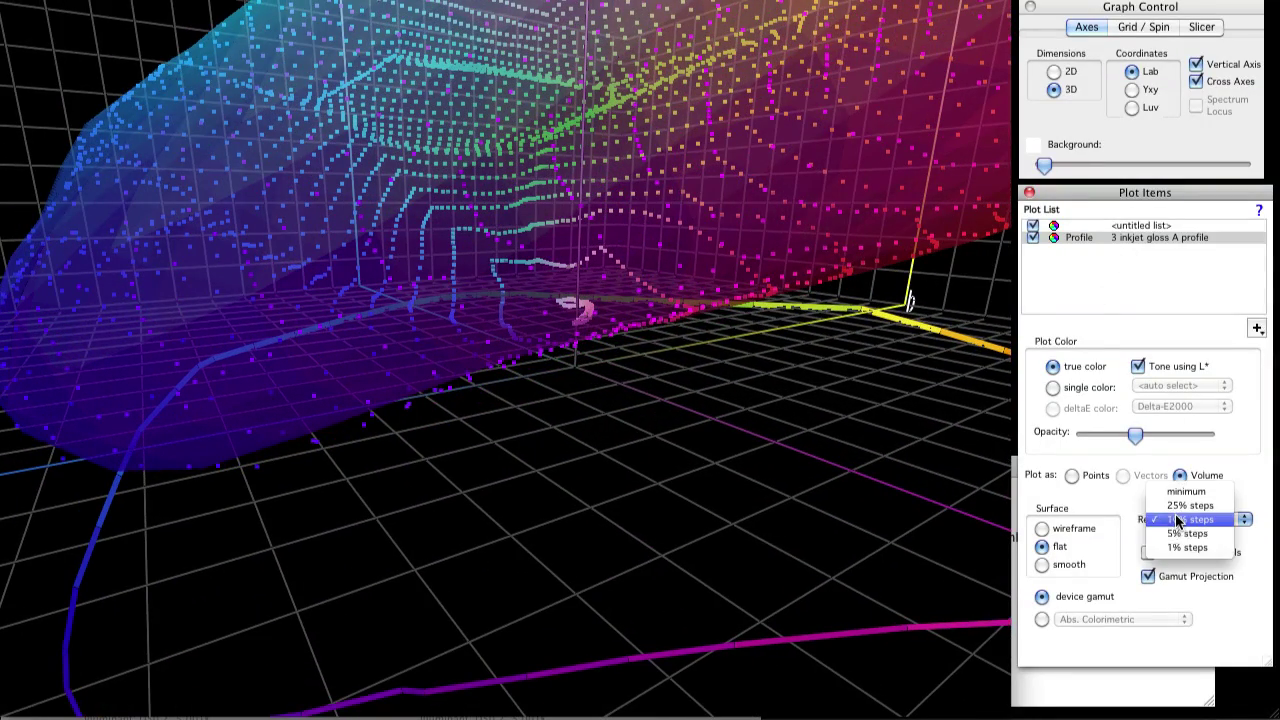
{"action": "left_click", "coordinate": [1120, 537]}
{"action": "left_click_drag", "start_coordinate": [344, 477], "coordinate": [241, 465]}
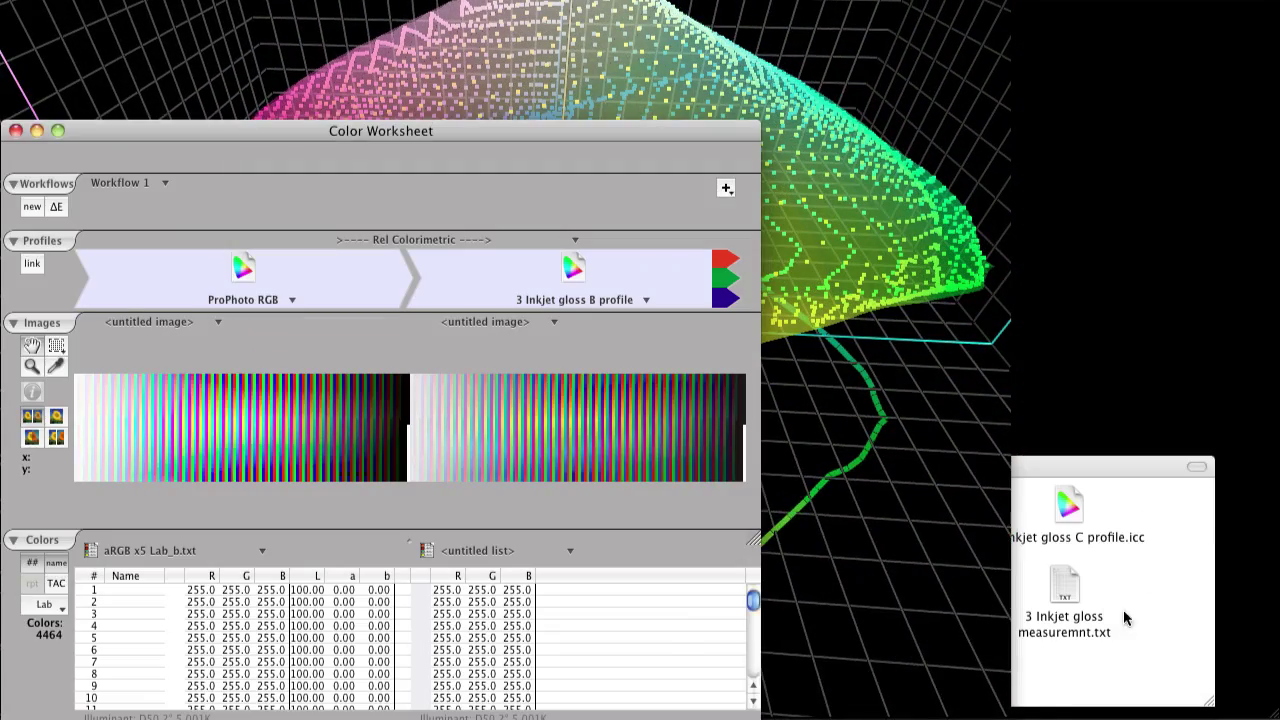
Replace the gloss B profile in the workflow with 3 inkjet gloss C profile and compare its points with the gamut volume
{"action": "left_click", "coordinate": [1068, 505]}
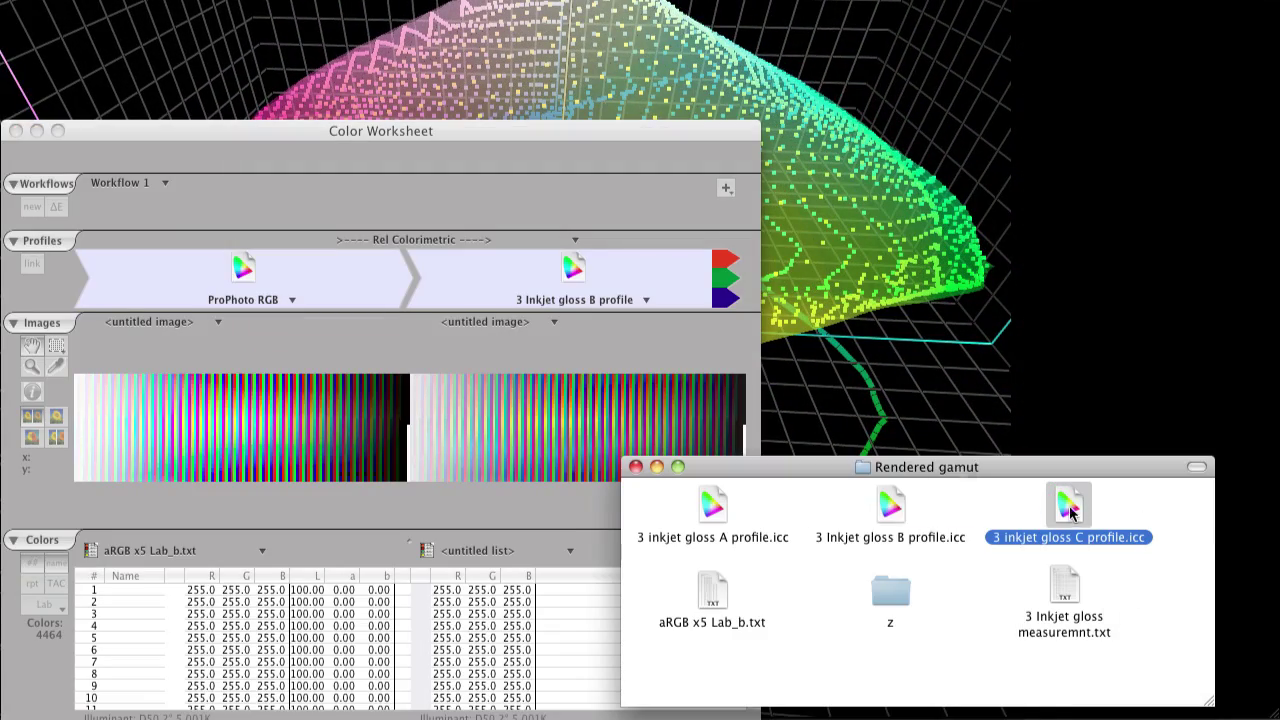
{"action": "left_click_drag", "start_coordinate": [1068, 505], "coordinate": [582, 293]}
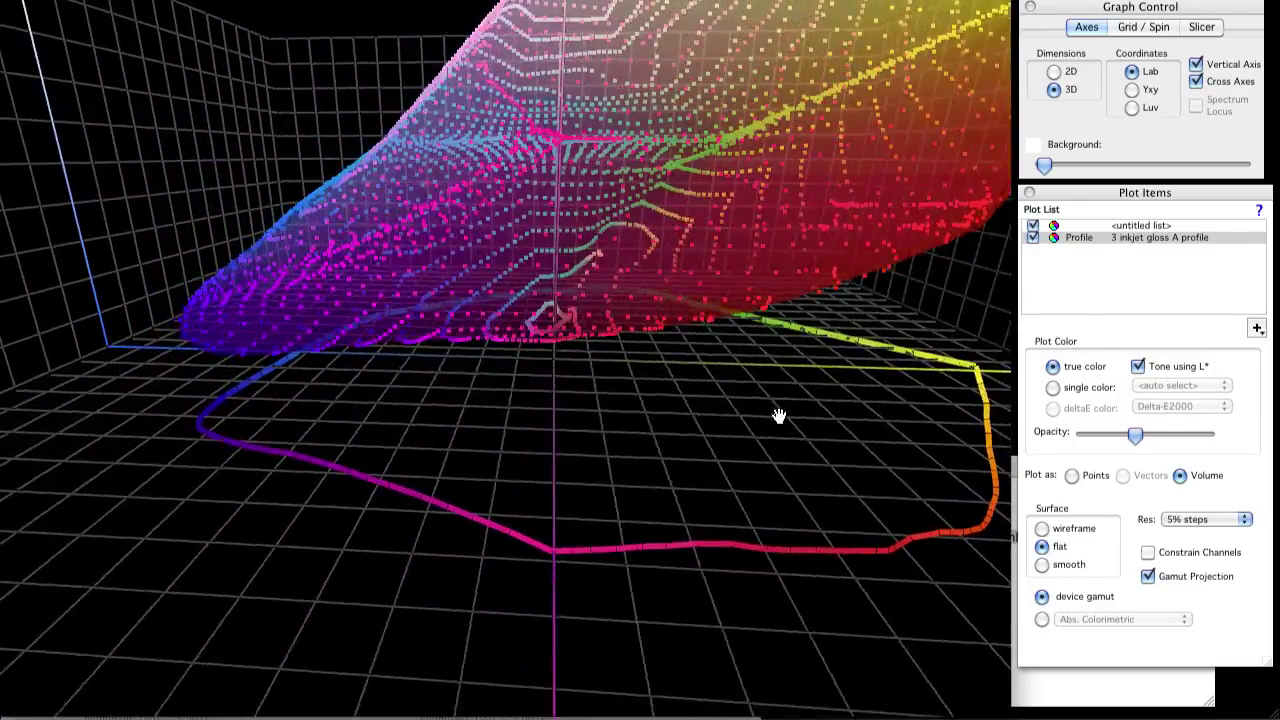
{"action": "left_click_drag", "start_coordinate": [779, 415], "coordinate": [680, 432]}
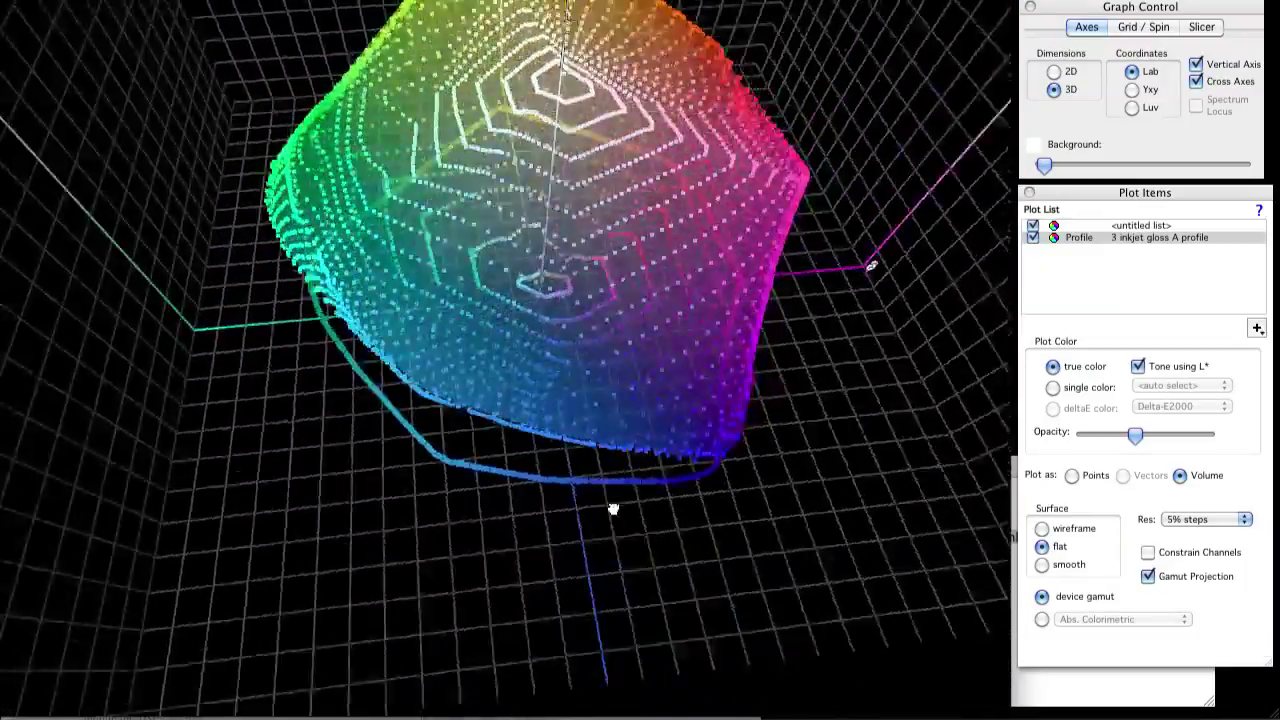
{"action": "left_click_drag", "start_coordinate": [613, 509], "coordinate": [576, 526]}
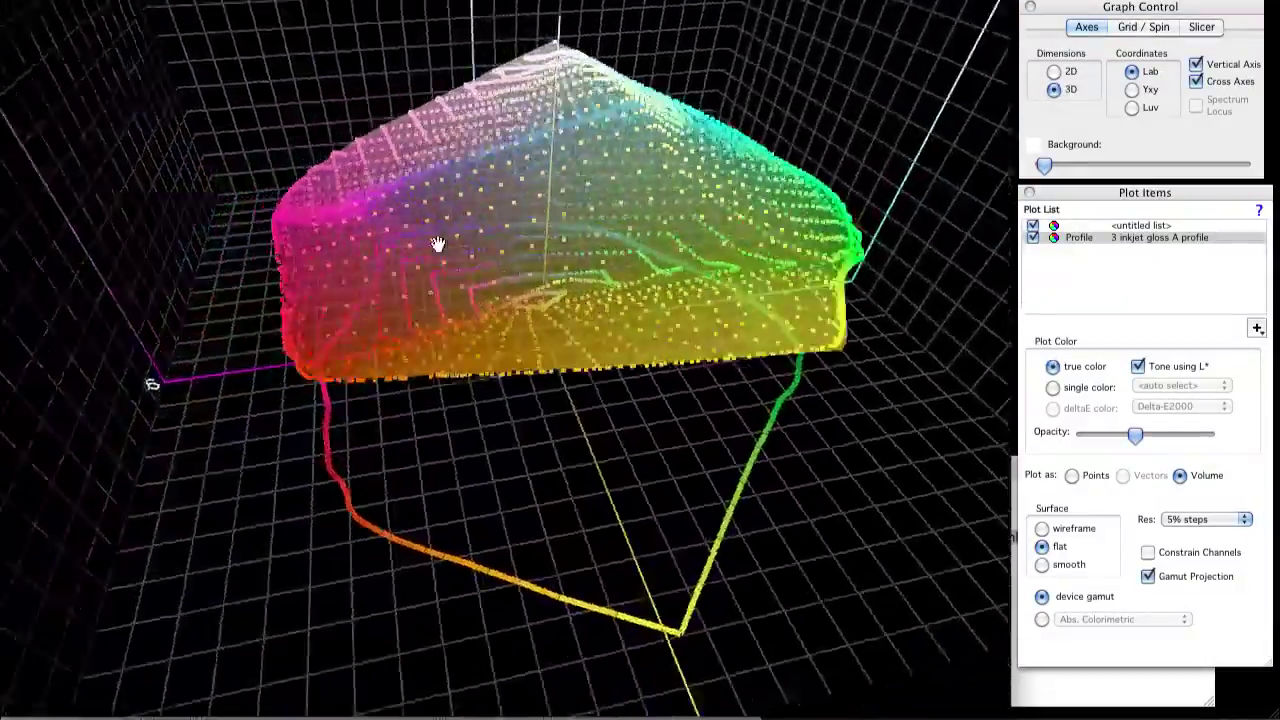
{"action": "left_click_drag", "start_coordinate": [438, 244], "coordinate": [587, 372]}
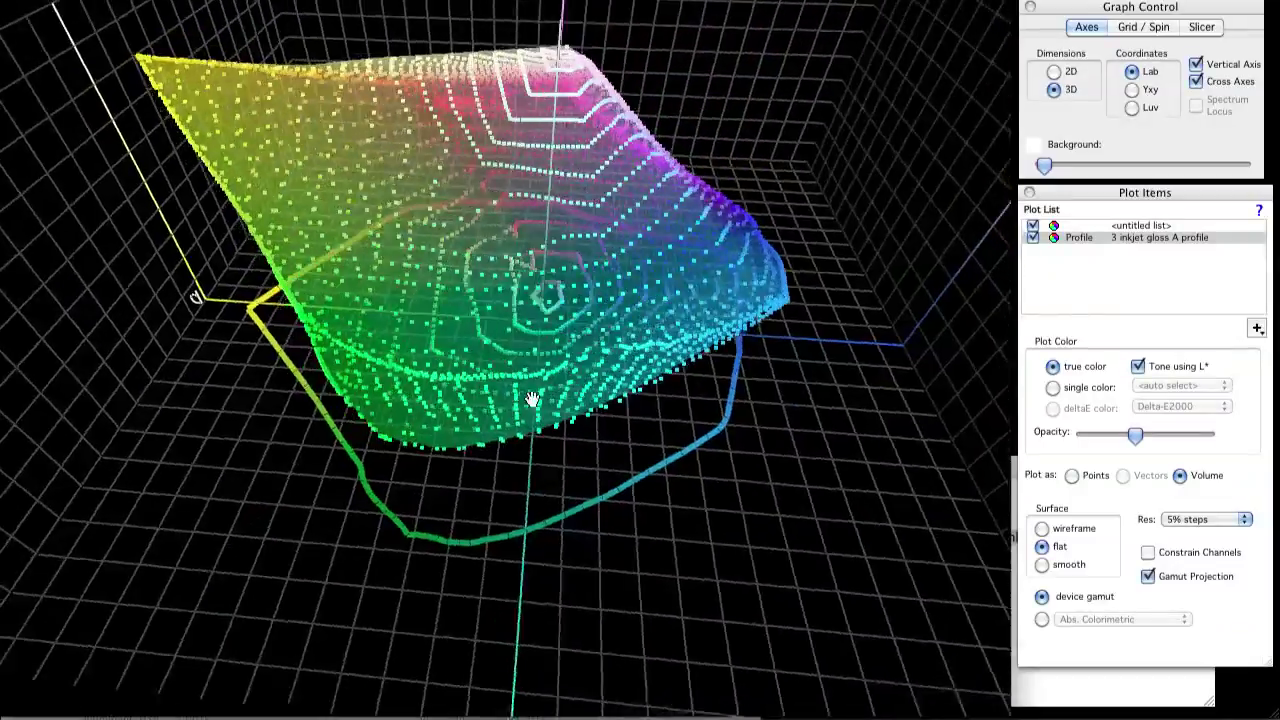
{"action": "left_click_drag", "start_coordinate": [459, 253], "coordinate": [796, 412]}
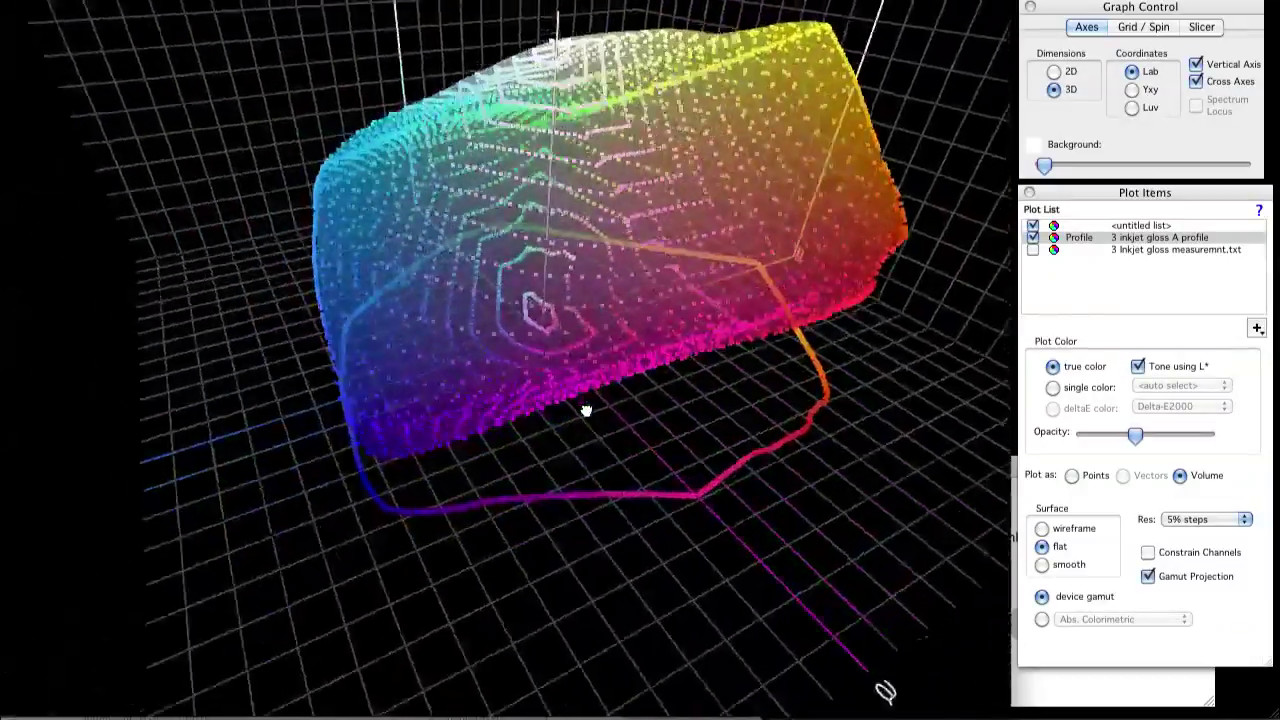
Replace the gloss C profile in the workflow with 3 inkjet gloss A profile and inspect the orange-red edge with the volume's gamut projection hidden
{"action": "left_click_drag", "start_coordinate": [586, 410], "coordinate": [517, 491]}
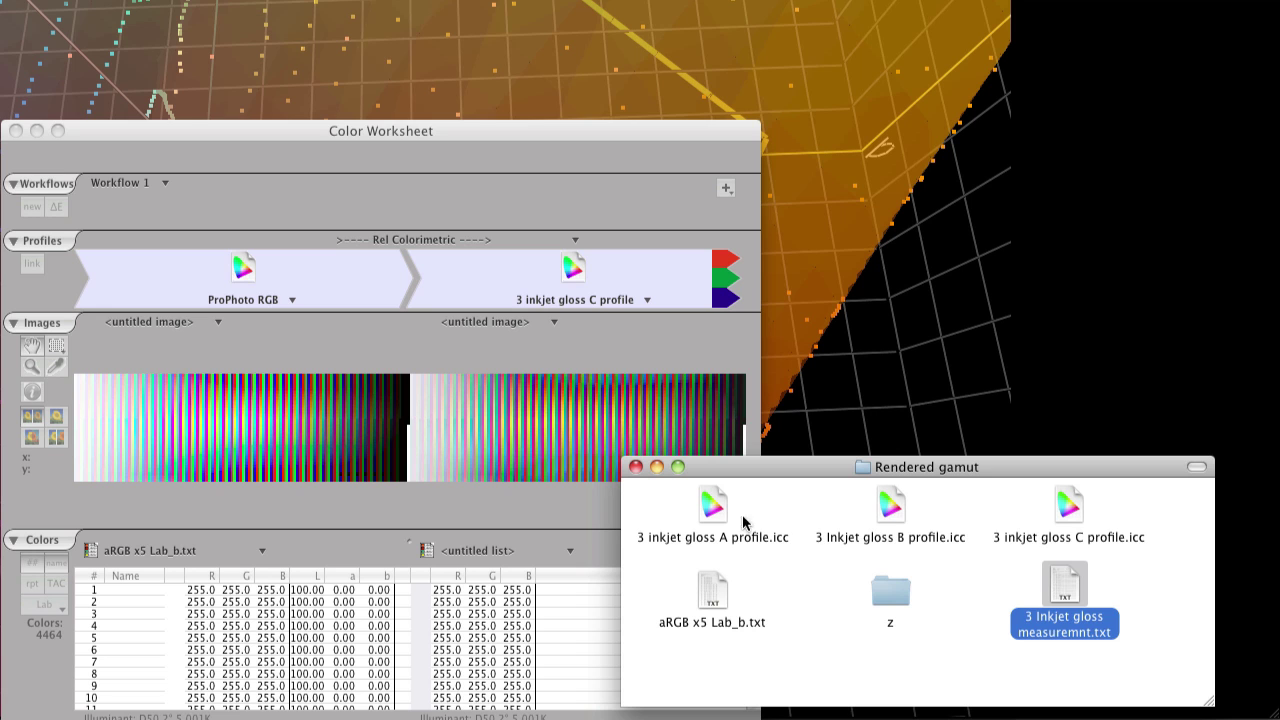
{"action": "left_click_drag", "start_coordinate": [717, 530], "coordinate": [577, 296]}
{"action": "left_click", "coordinate": [914, 380]}
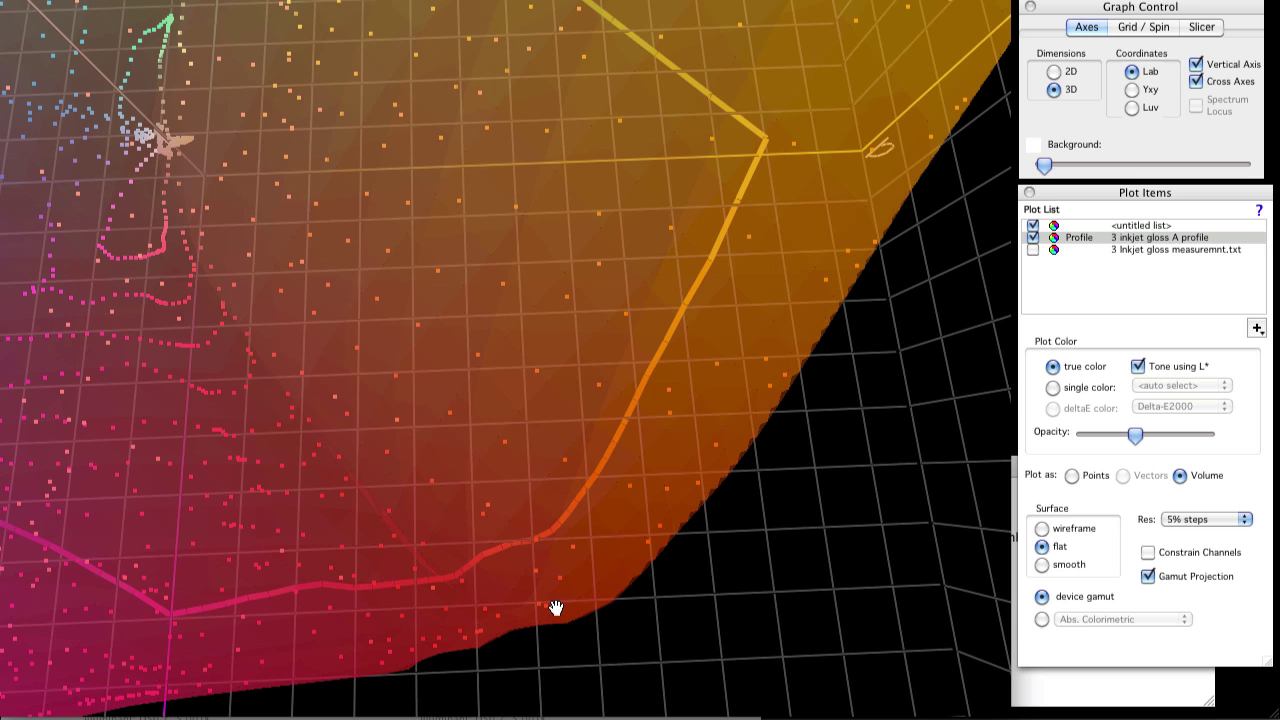
{"action": "left_click_drag", "start_coordinate": [577, 603], "coordinate": [574, 577]}
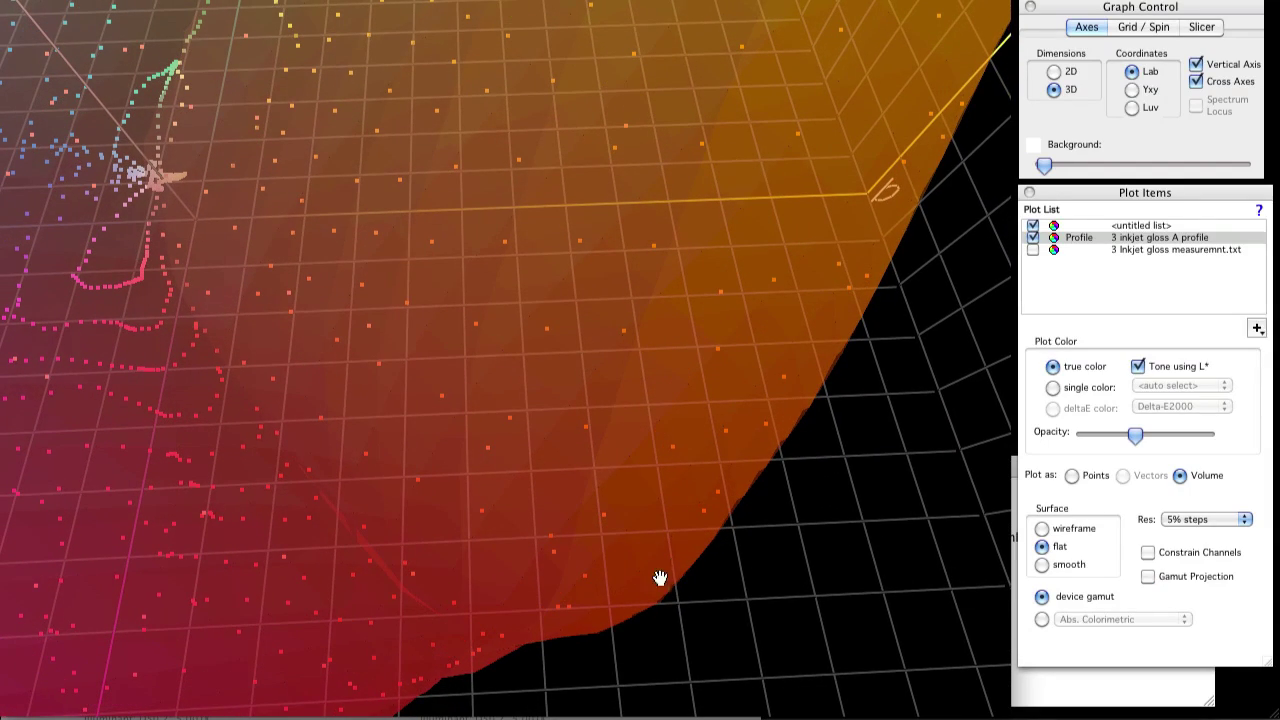
Replace the gloss A profile in the workflow with 3 Inkjet gloss B profile and compare its orange-red points with the gamut volume
{"action": "key", "text": "super+grave"}
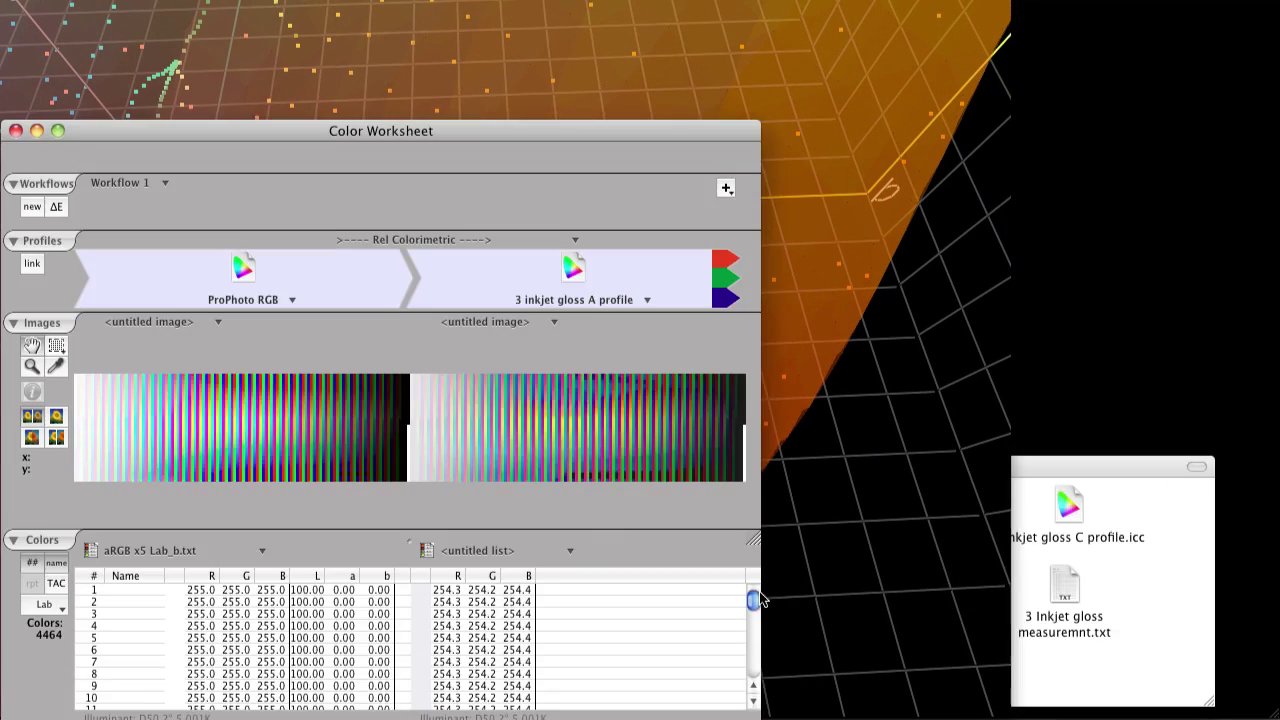
{"action": "left_click", "coordinate": [1050, 562]}
{"action": "left_click_drag", "start_coordinate": [890, 505], "coordinate": [573, 267]}
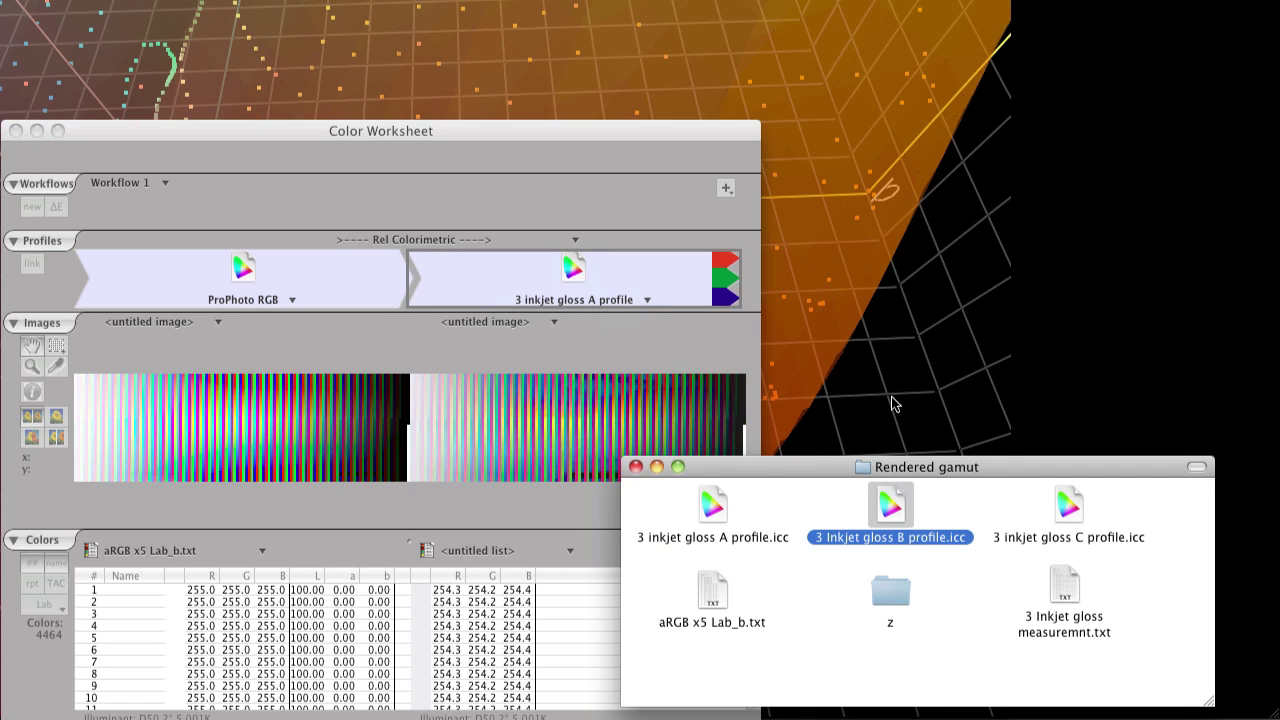
{"action": "left_click", "coordinate": [806, 441]}
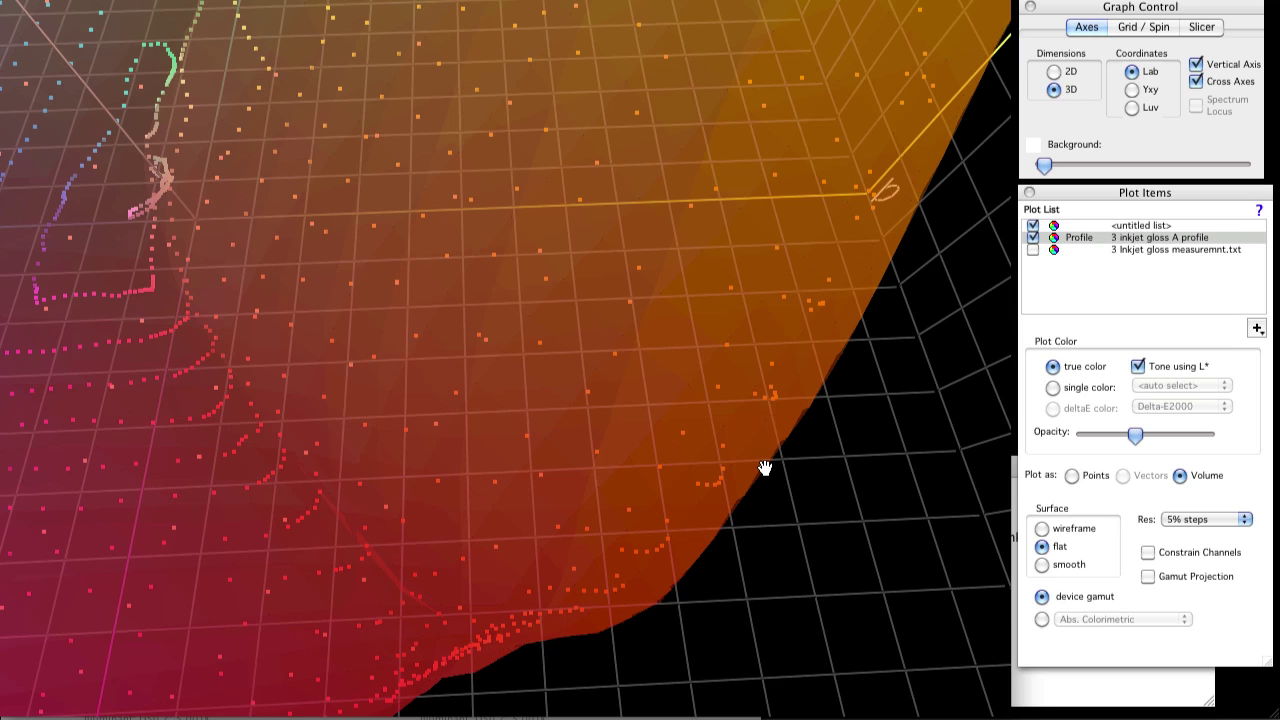
Swap the workflow's gloss B profile for 3 inkjet gloss C profile and check its points along the orange-red edge of the gamut volume
{"action": "key", "text": "super+Tab"}
{"action": "left_click", "coordinate": [1070, 505]}
{"action": "left_click_drag", "start_coordinate": [1073, 504], "coordinate": [600, 286]}
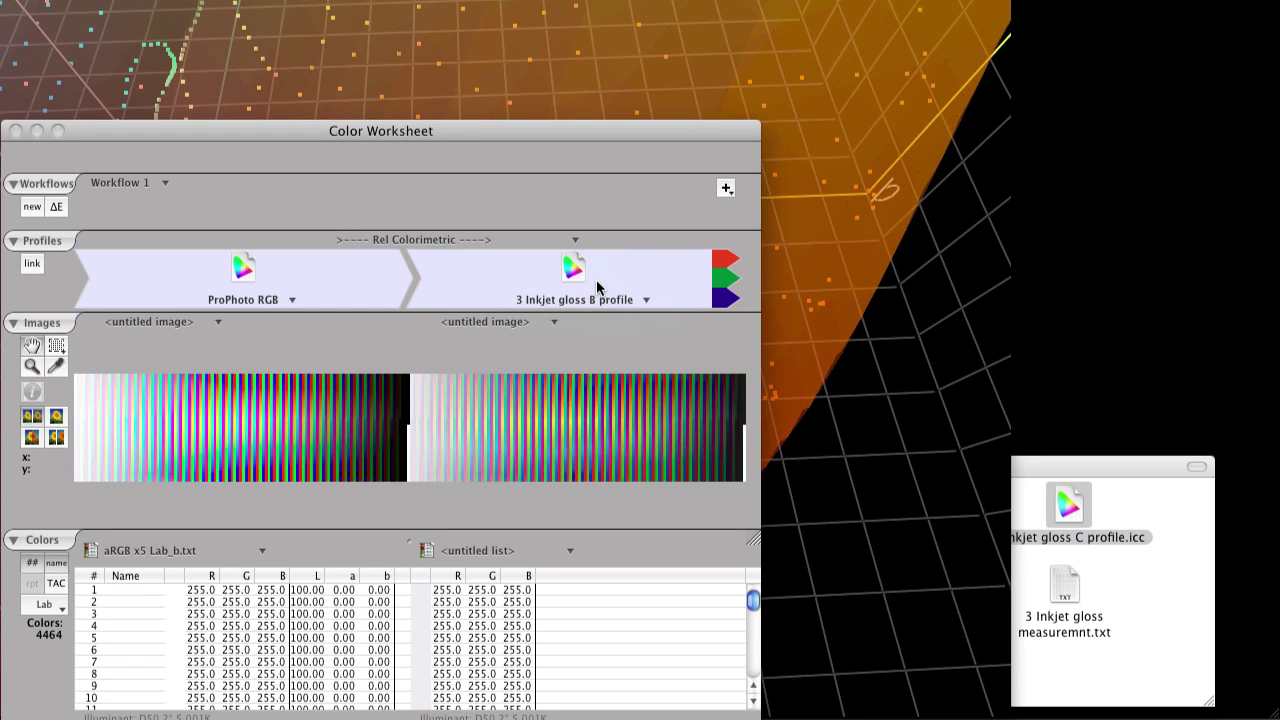
{"action": "left_click", "coordinate": [809, 475]}
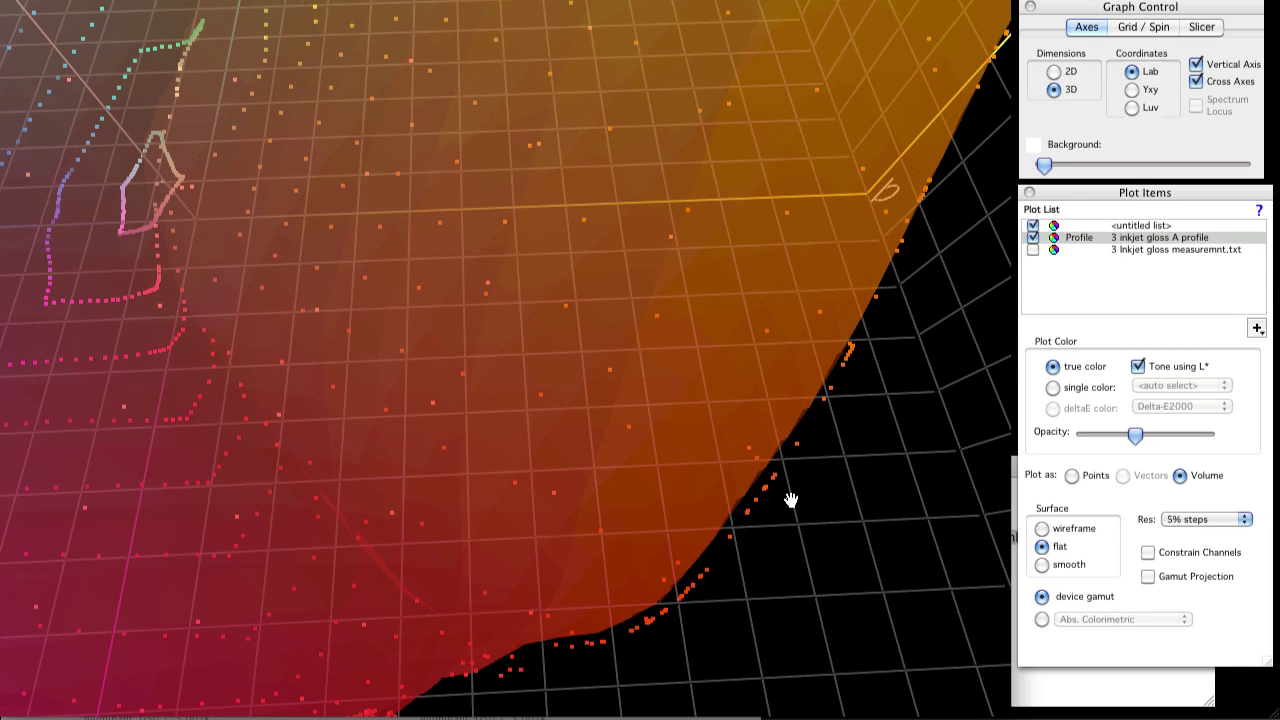